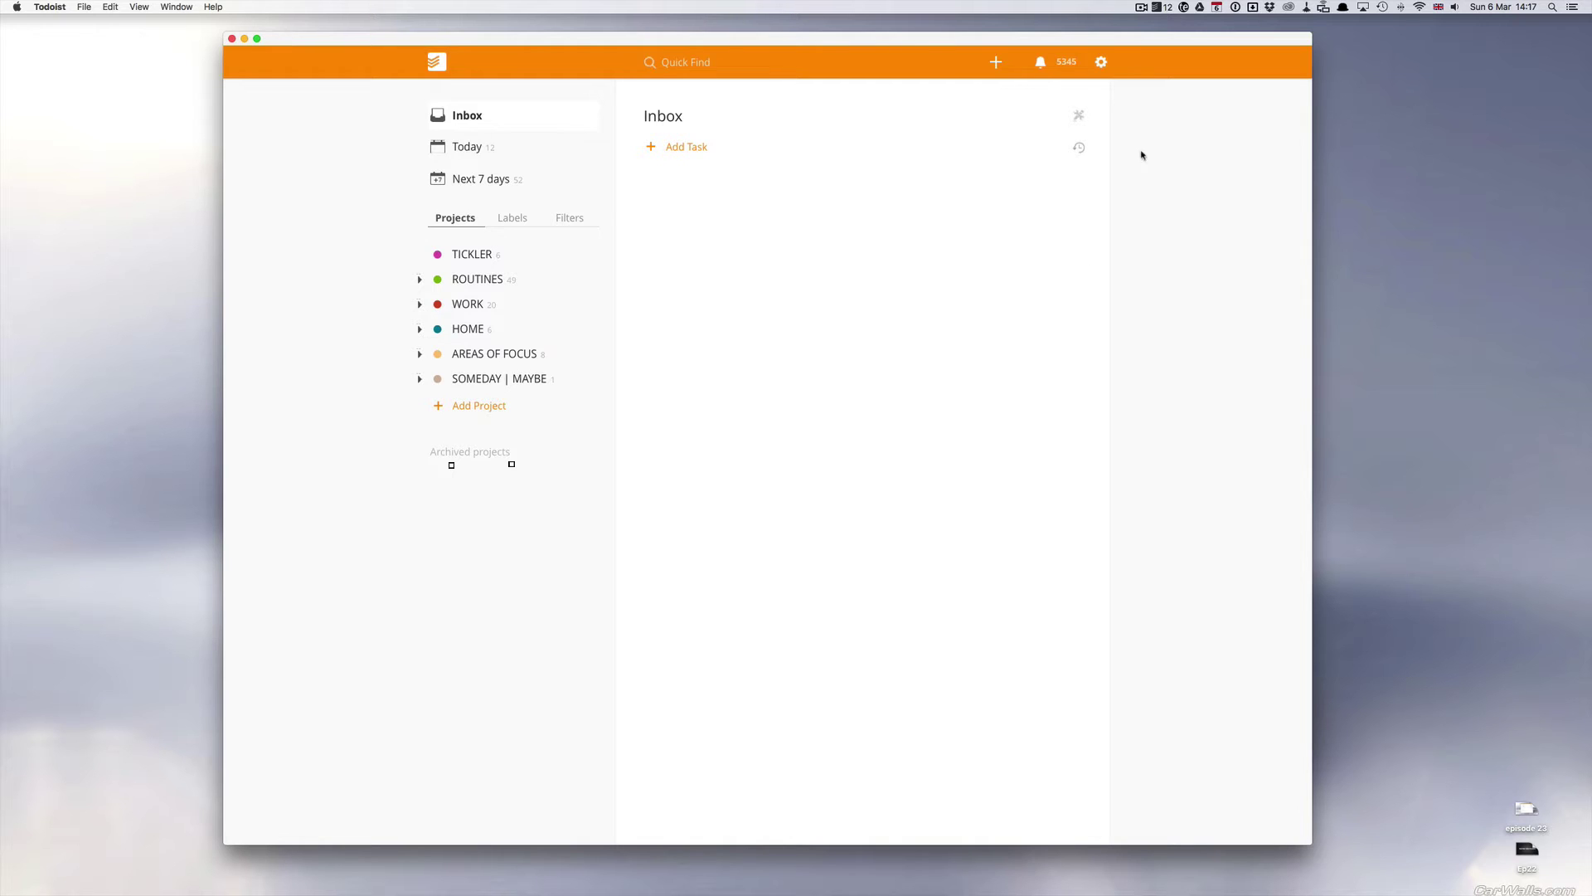
Open the Reminders settings, keep mobile push notifications as default service, and view the timing choices
click(1101, 64)
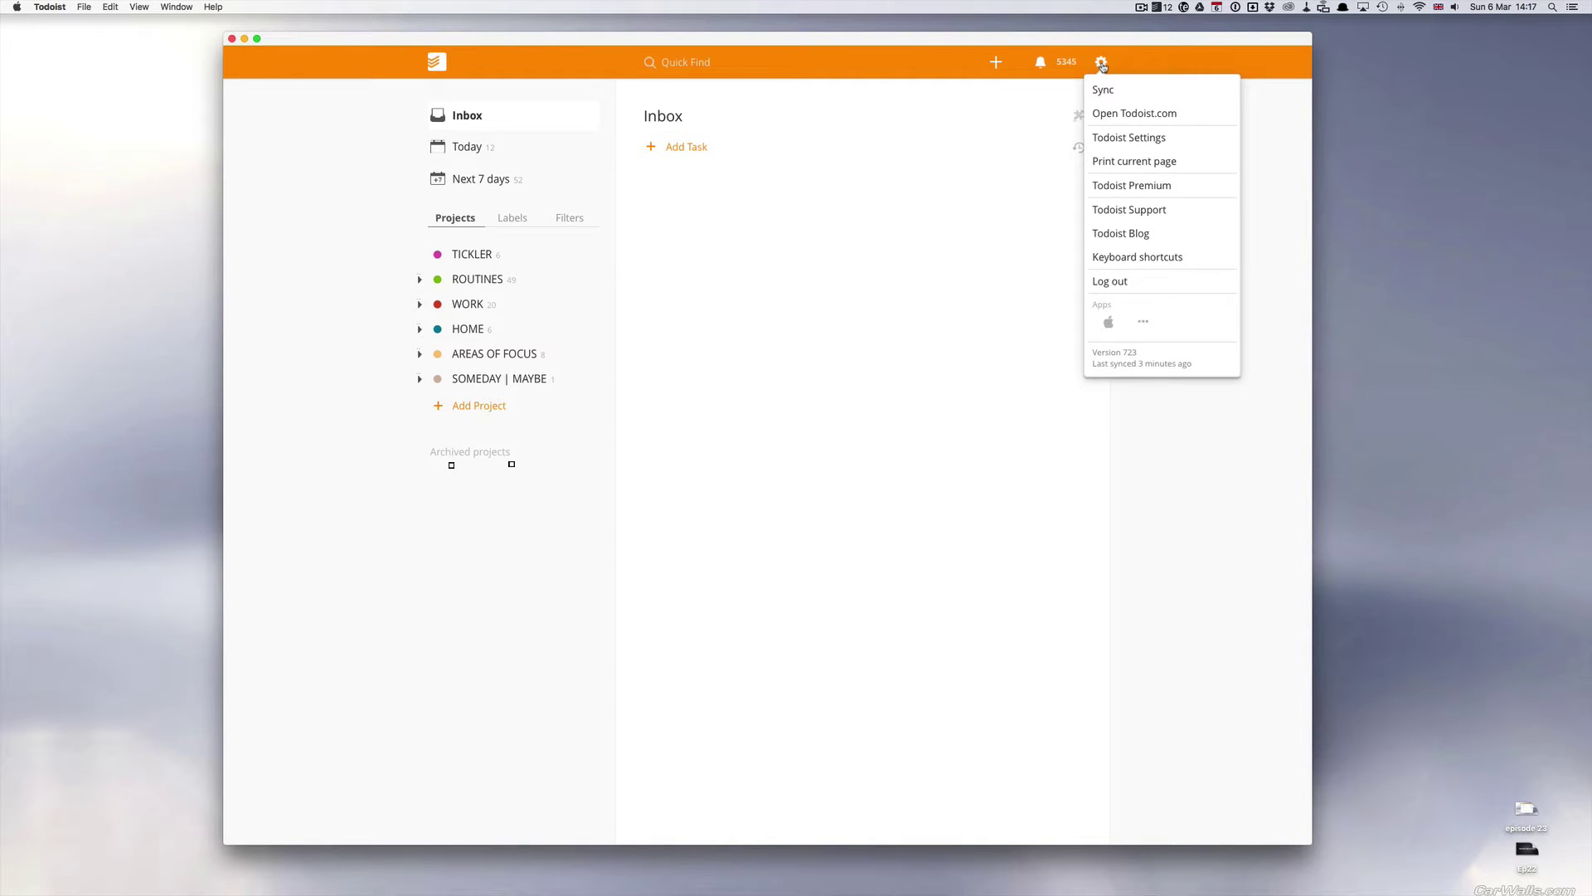
click(1122, 141)
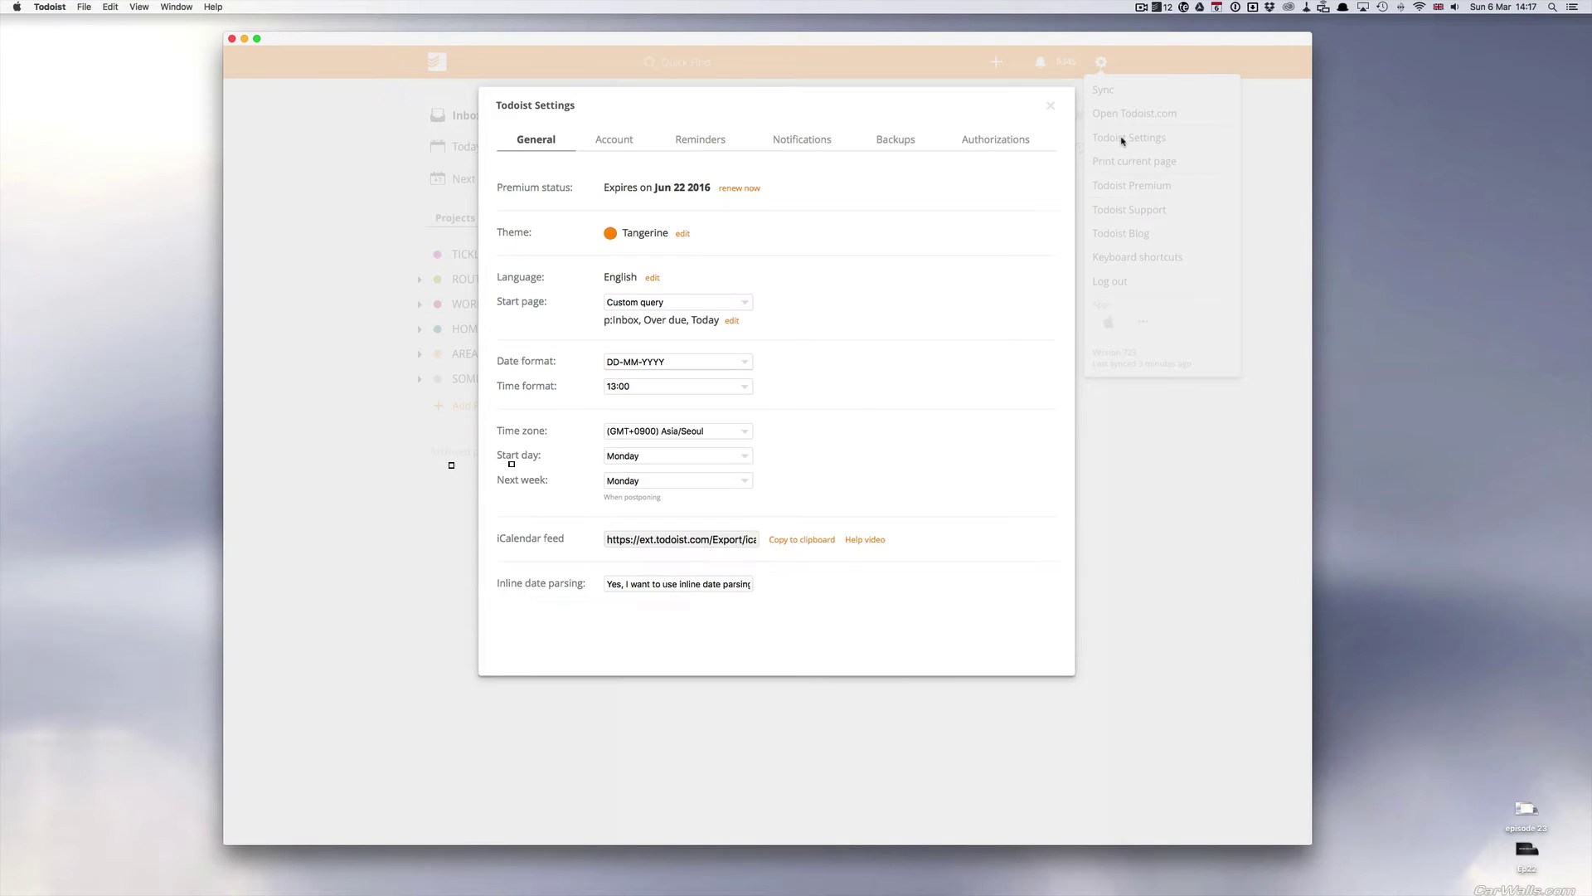
click(701, 141)
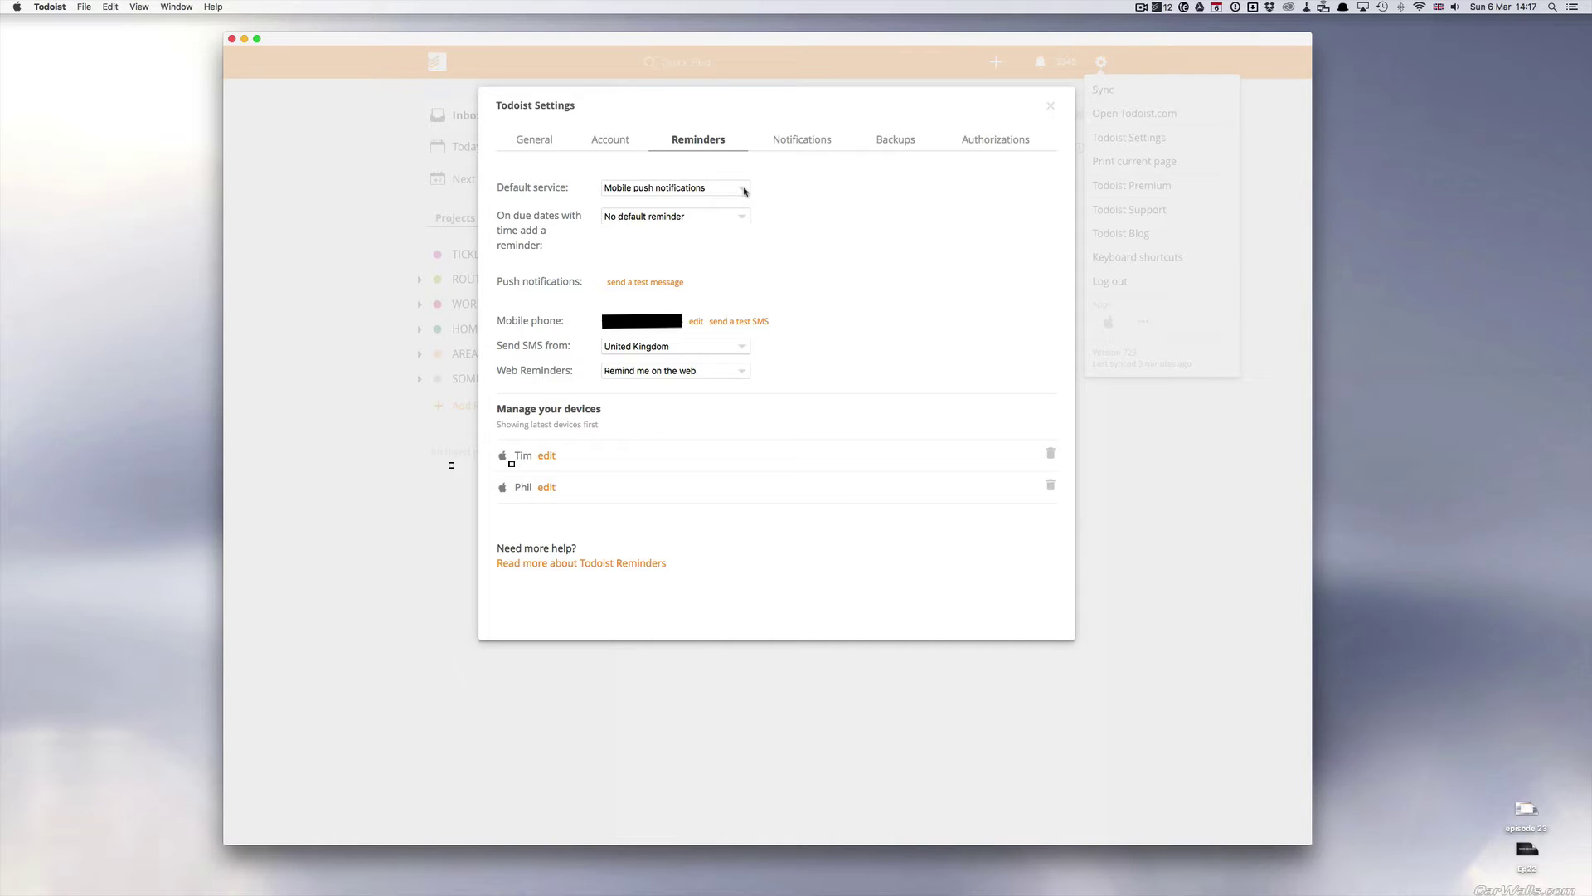
click(744, 192)
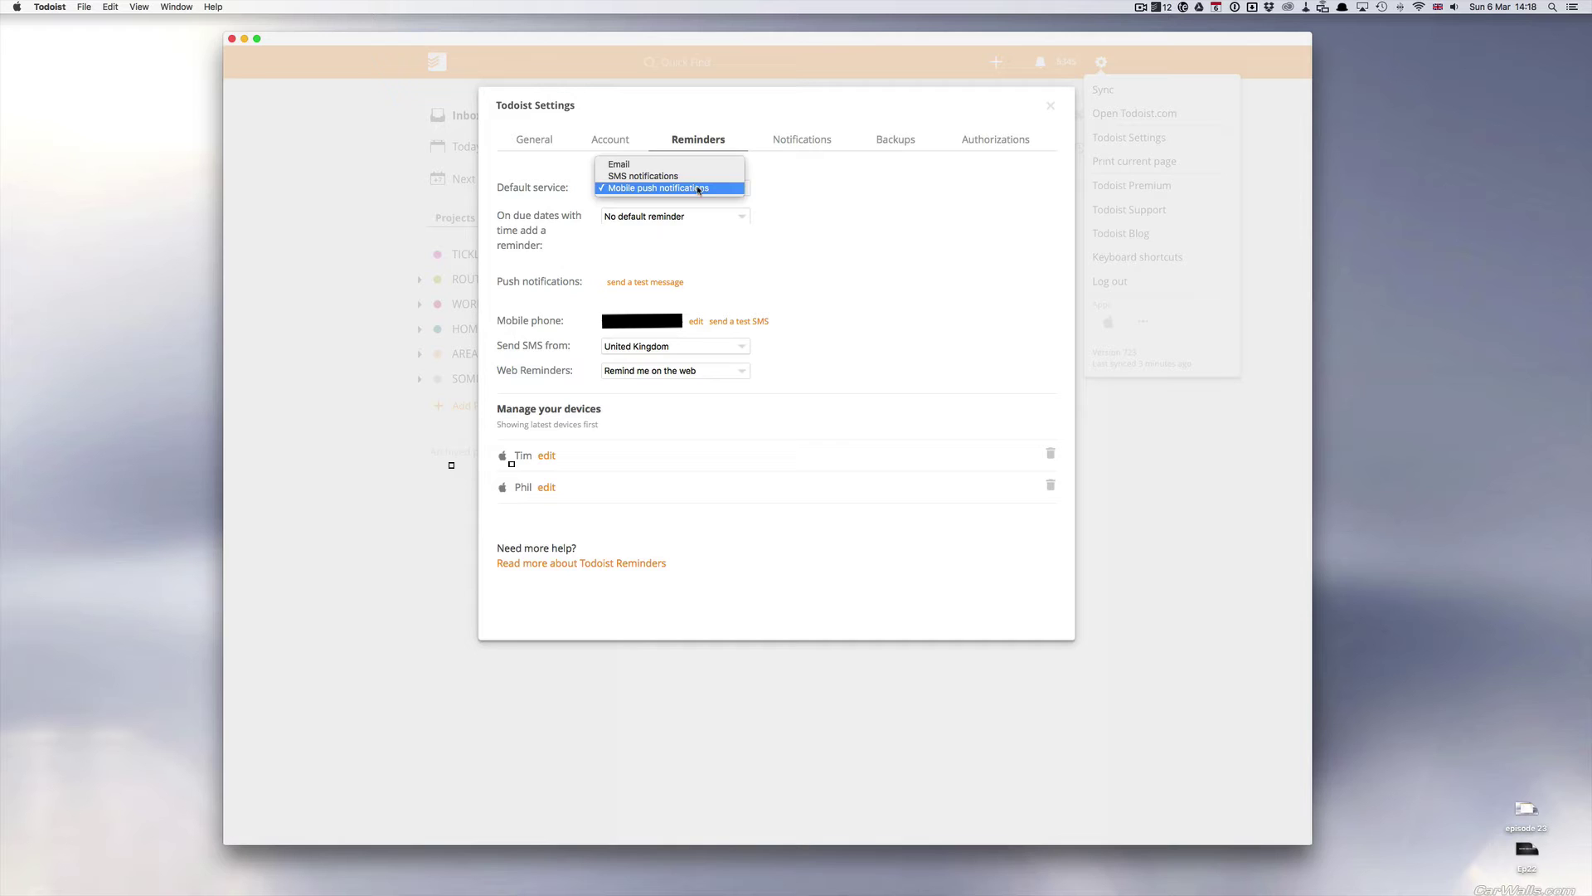
click(843, 202)
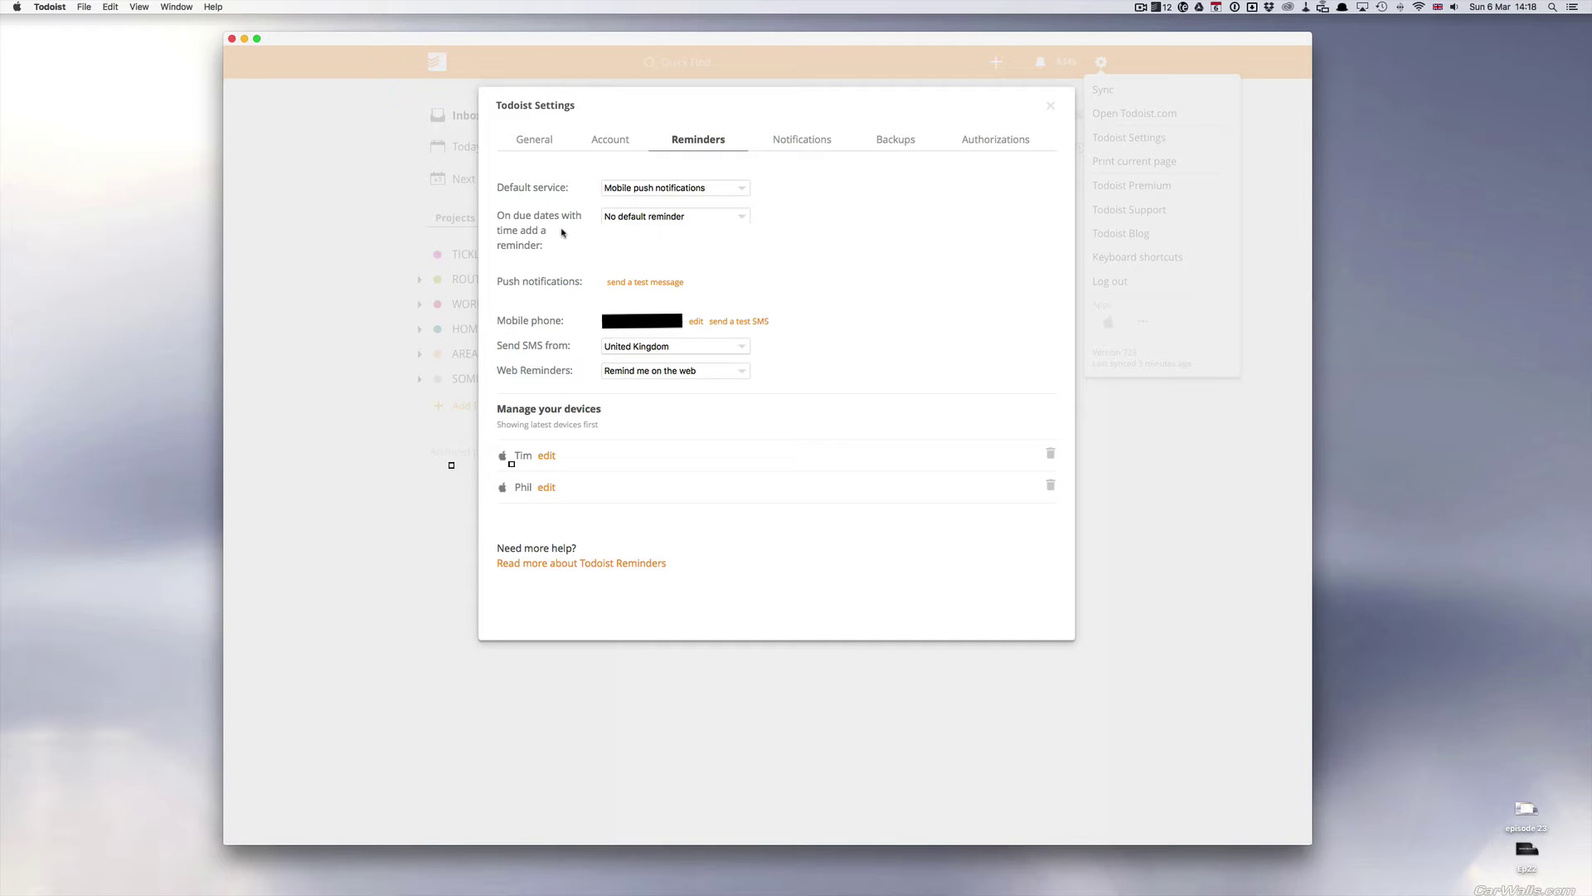
click(743, 218)
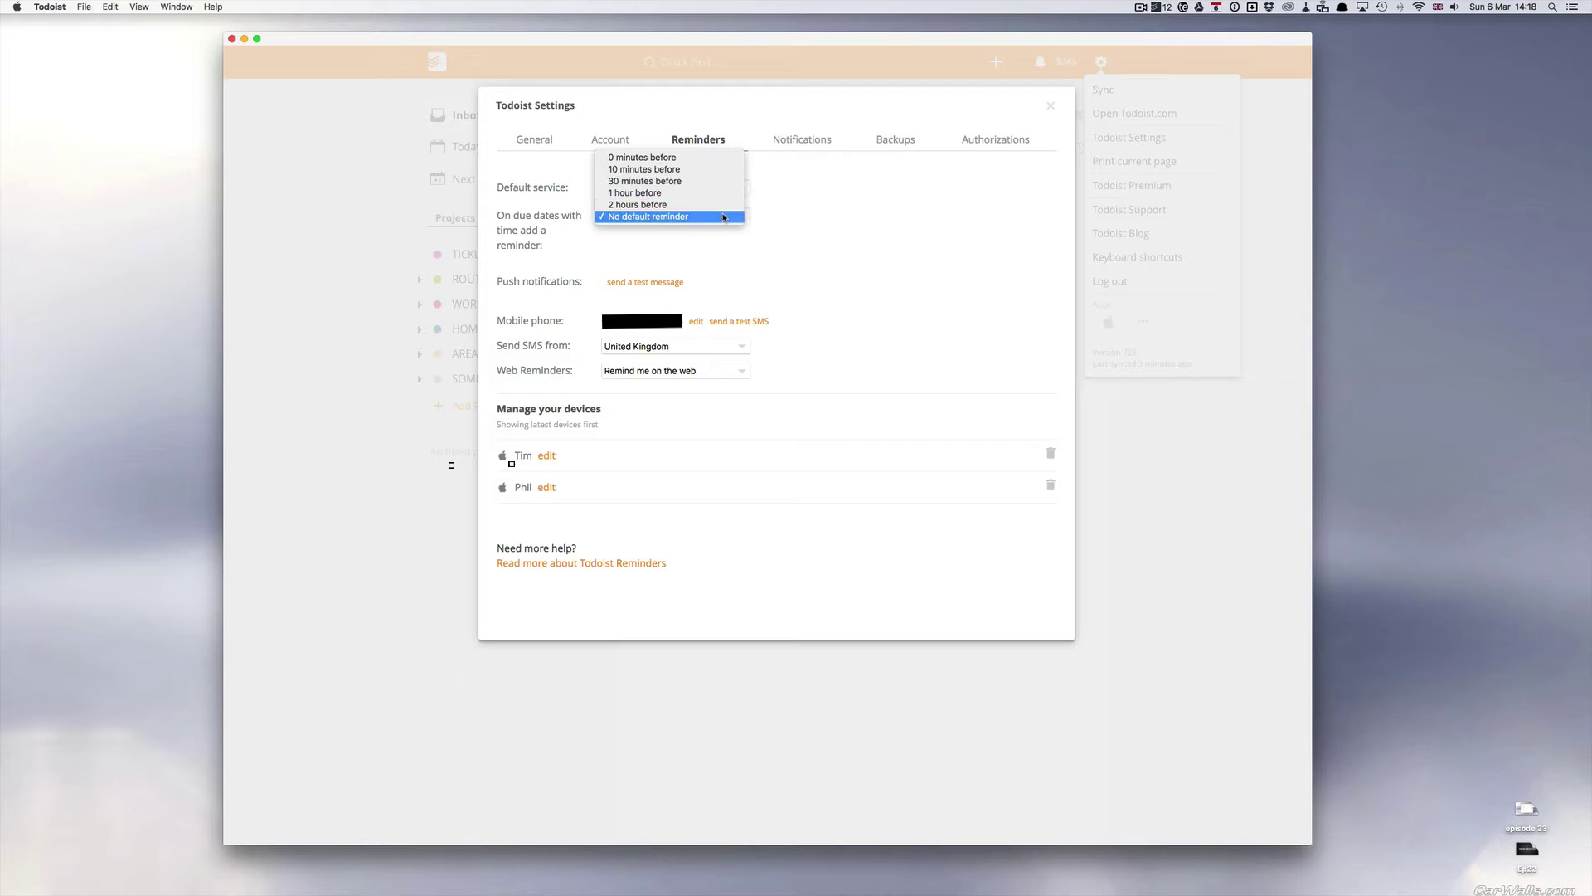
Set the default due-time reminder to 10 minutes before, keeping SMS from United Kingdom and web reminders on
click(711, 169)
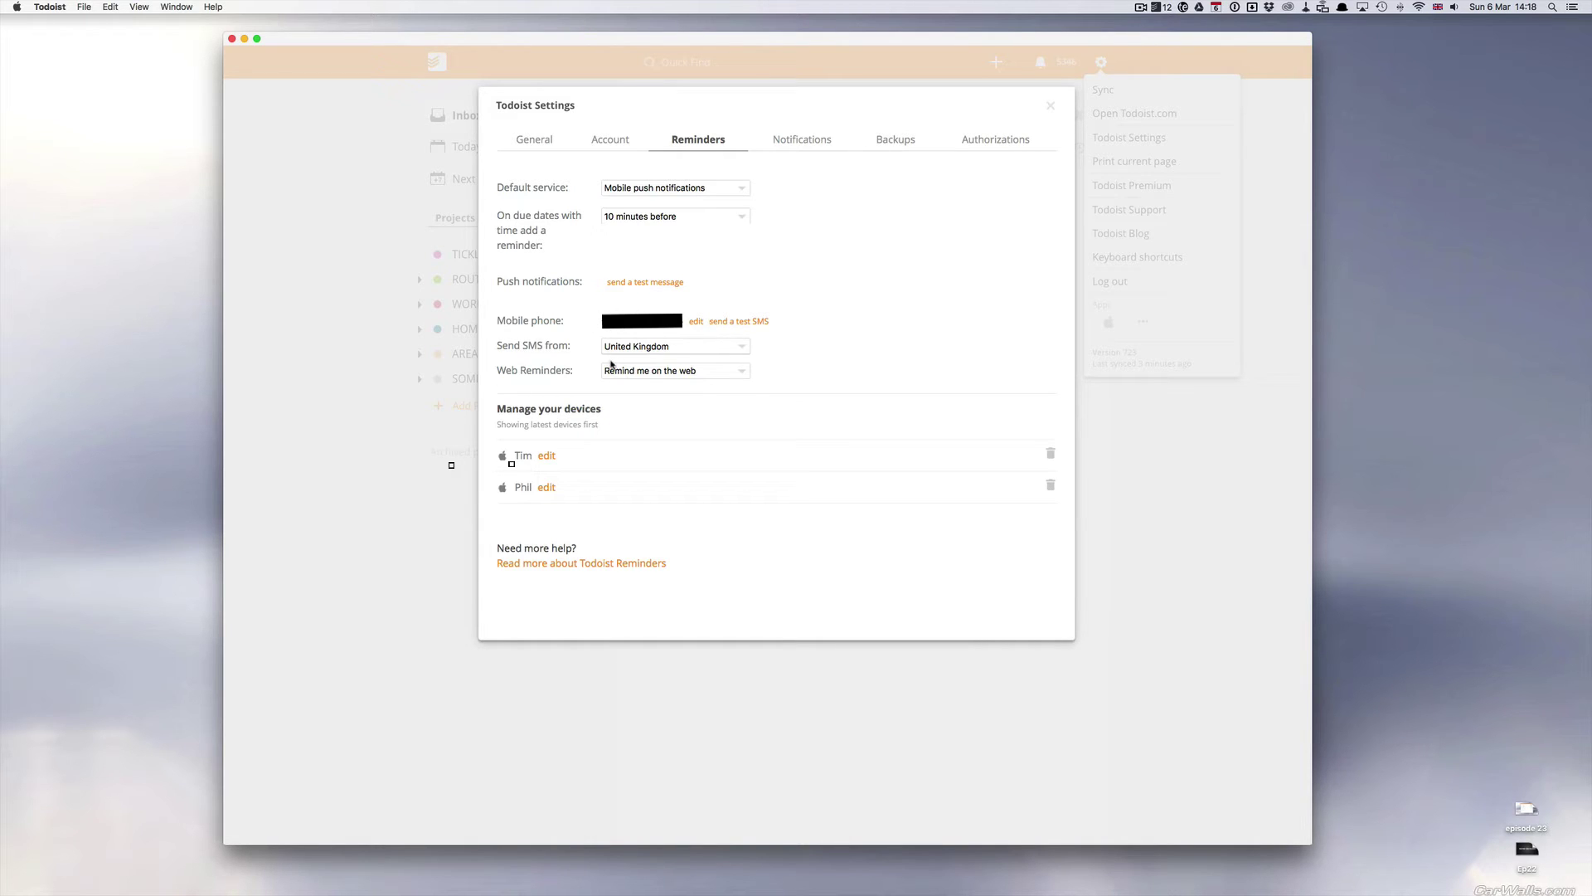
click(722, 346)
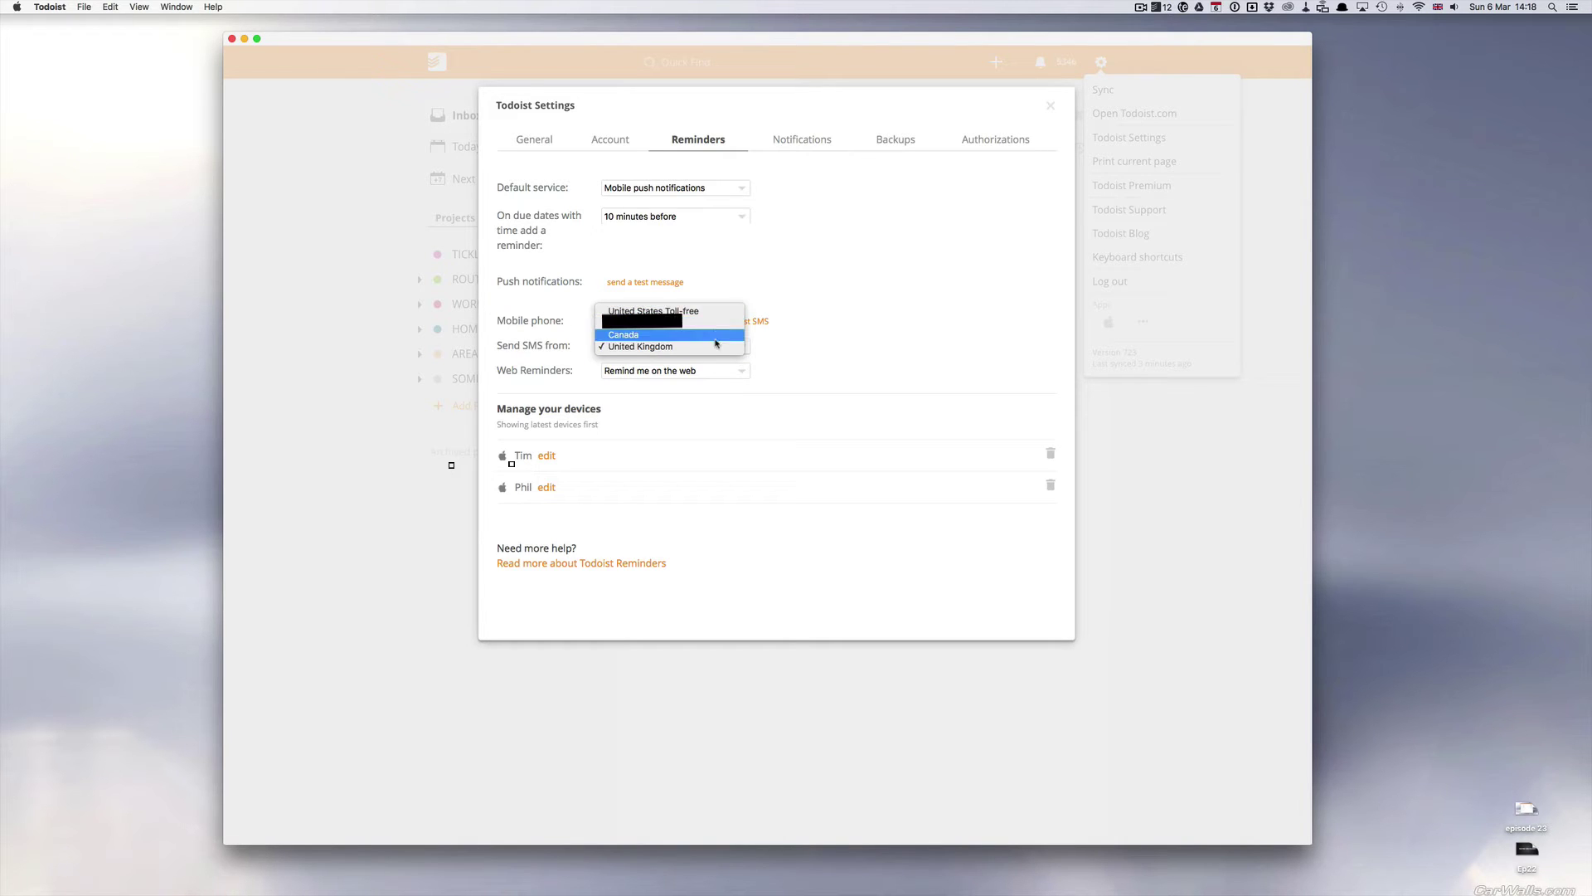
click(816, 355)
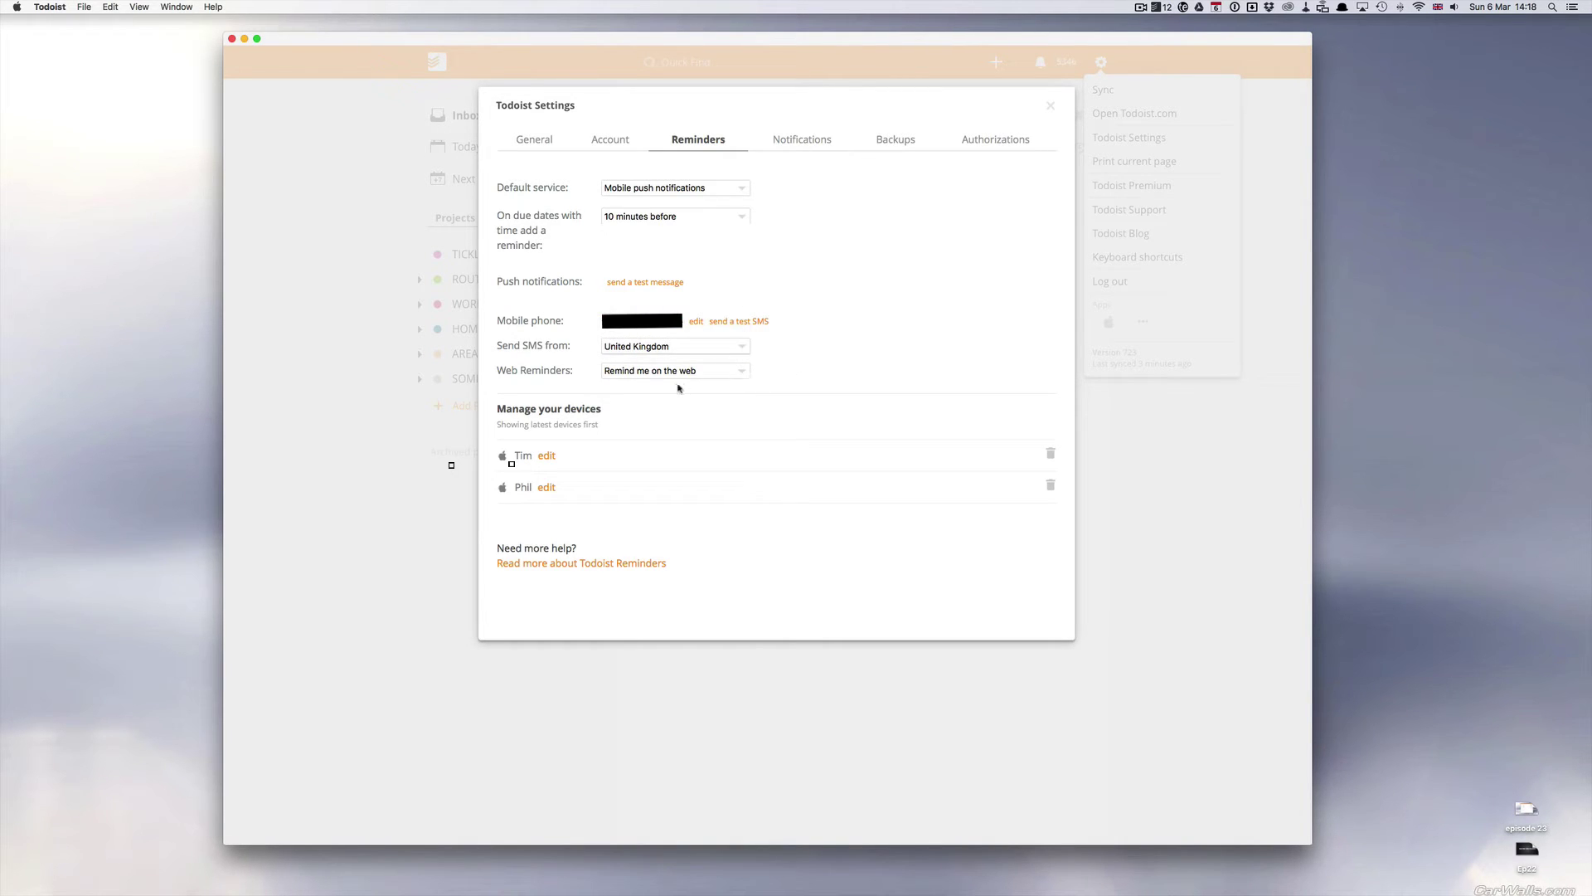
click(736, 372)
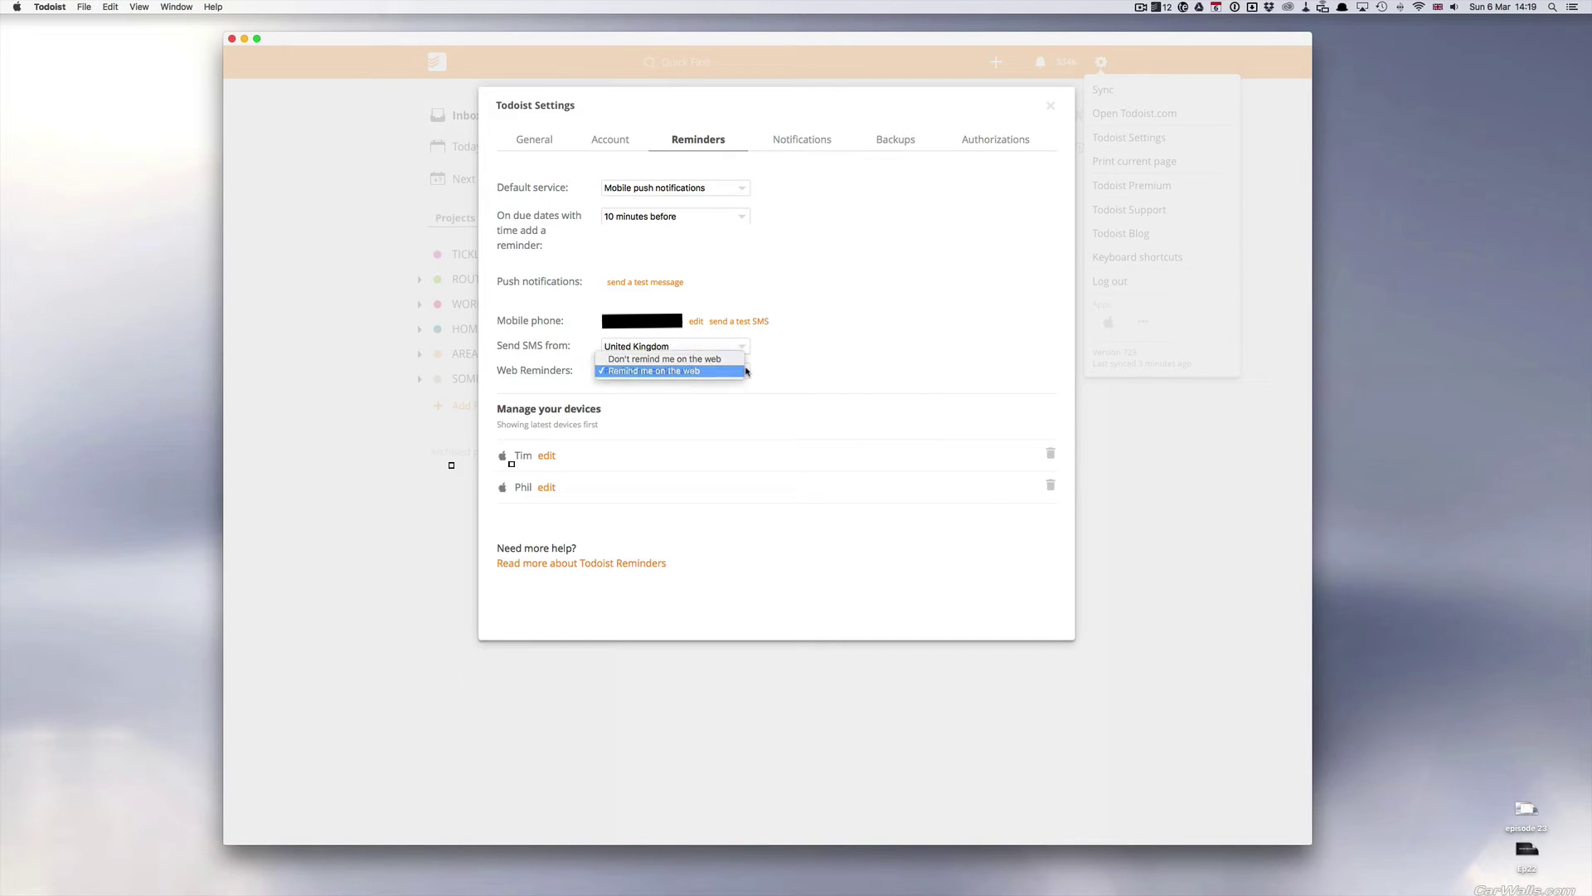
click(745, 371)
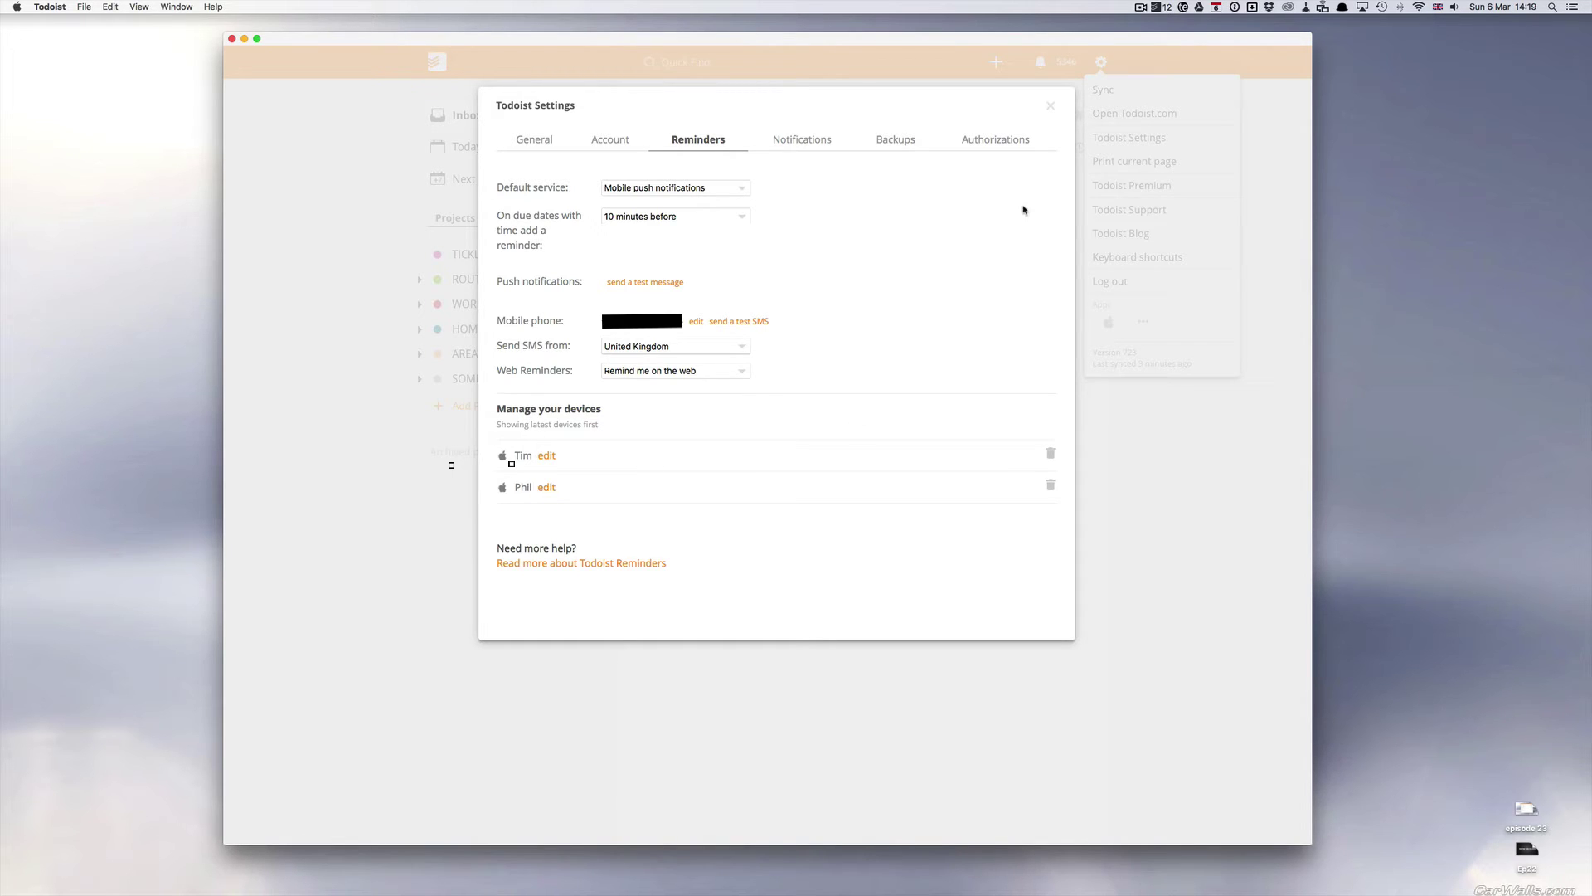
Add the Inbox task 'call boos re meeting' due tomorrow with the iphone label
click(1051, 112)
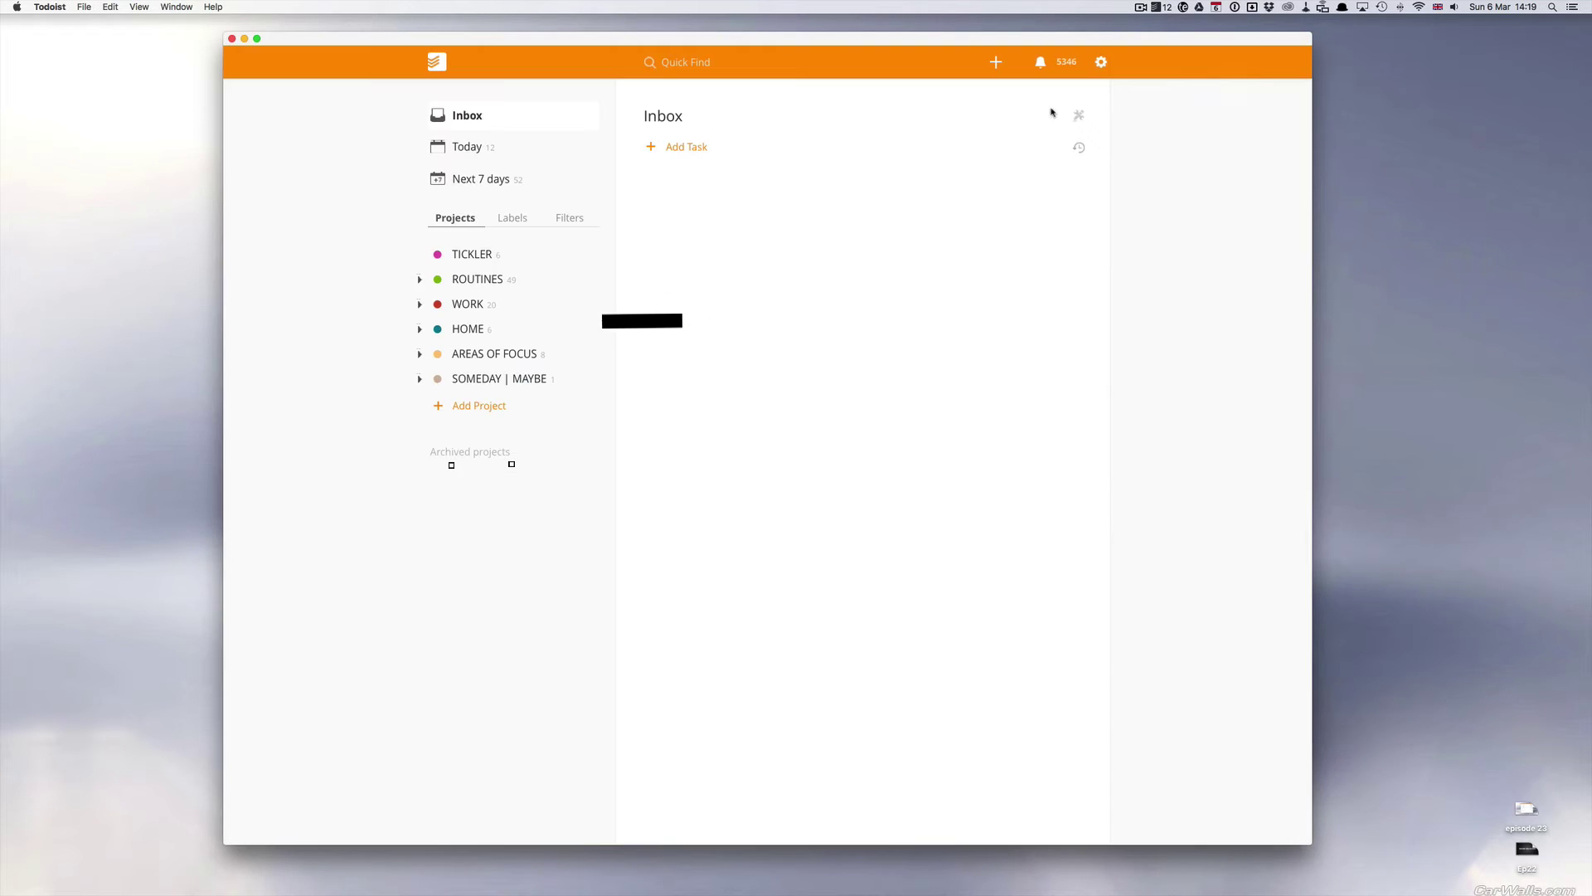
click(699, 149)
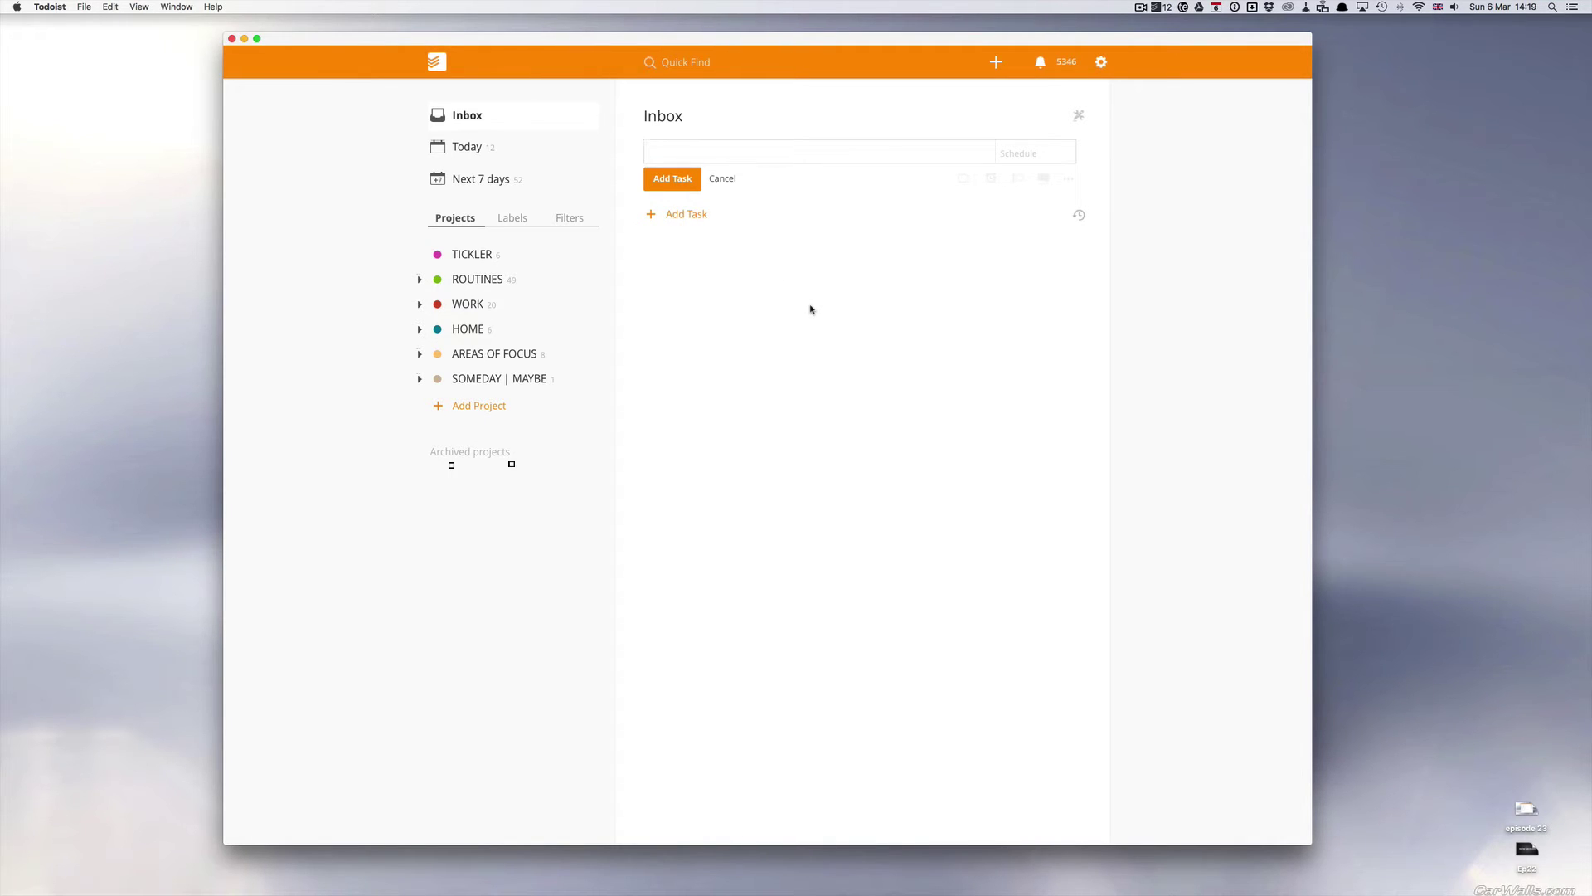
text(call boos re meeting @tomorow)
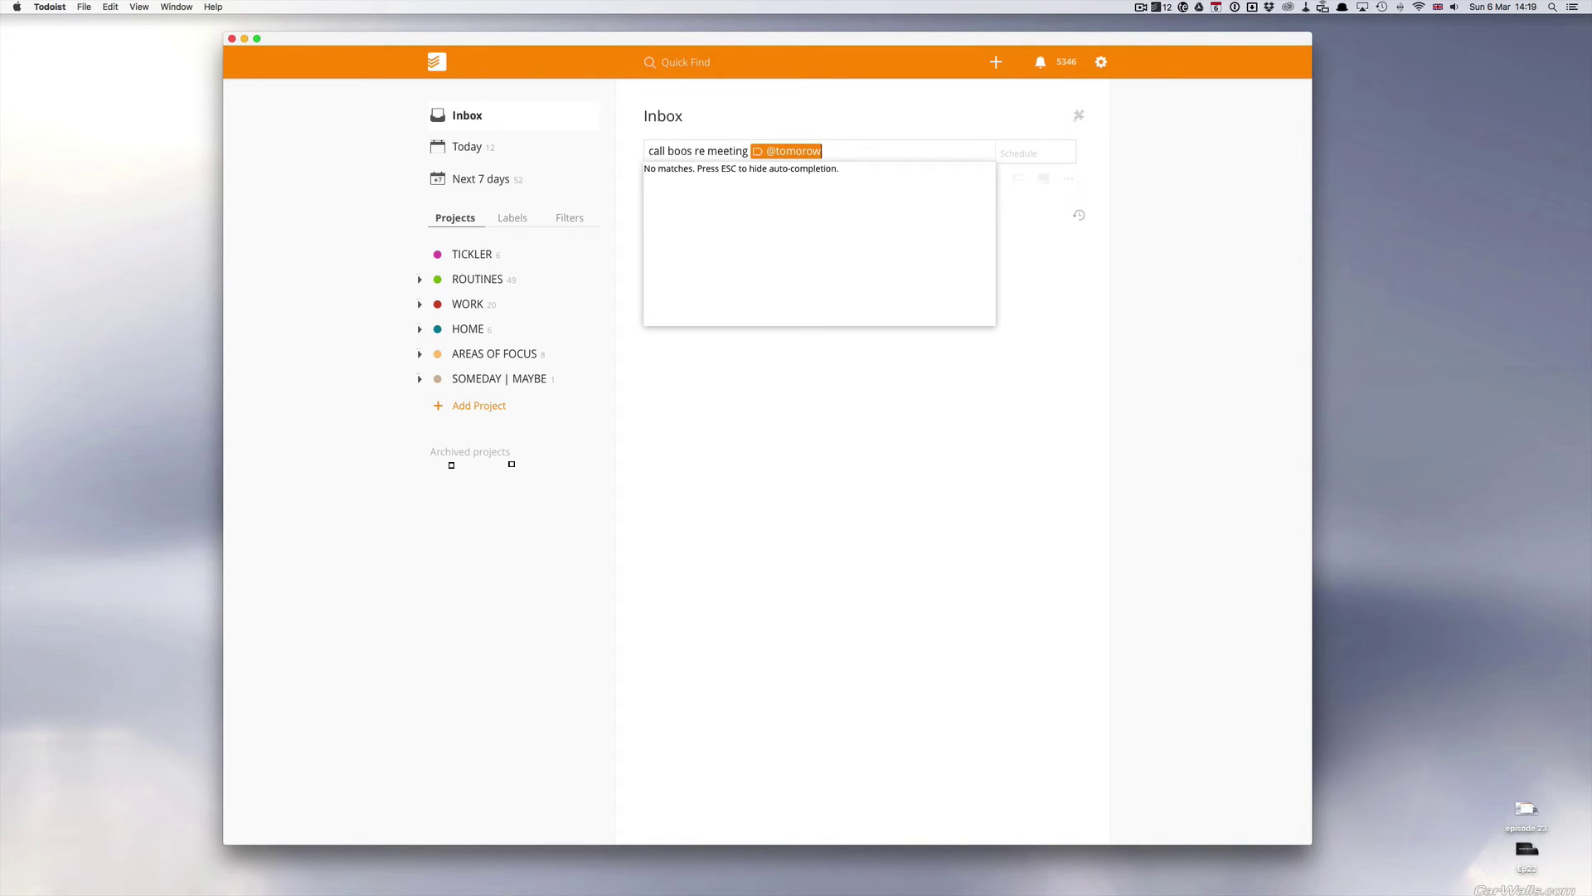
key(BackSpace)
key(BackSpace)
key(BackSpace)
key(BackSpace)
key(BackSpace)
key(BackSpace)
key(BackSpace)
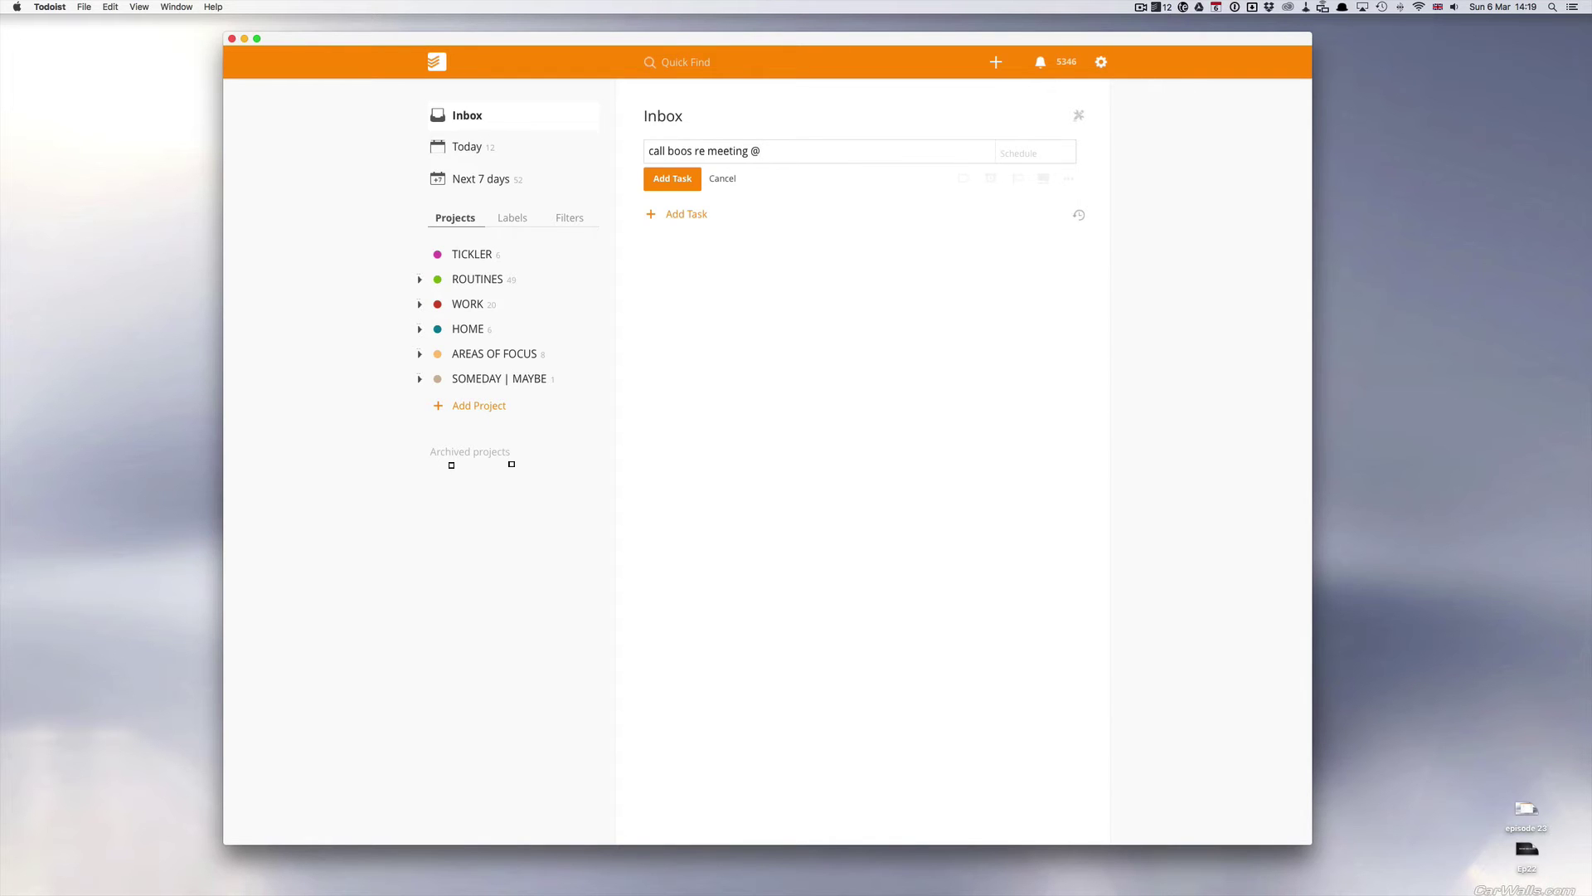
text(tomo)
key(BackSpace)
key(BackSpace)
key(BackSpace)
key(BackSpace)
key(BackSpace)
text(@iph)
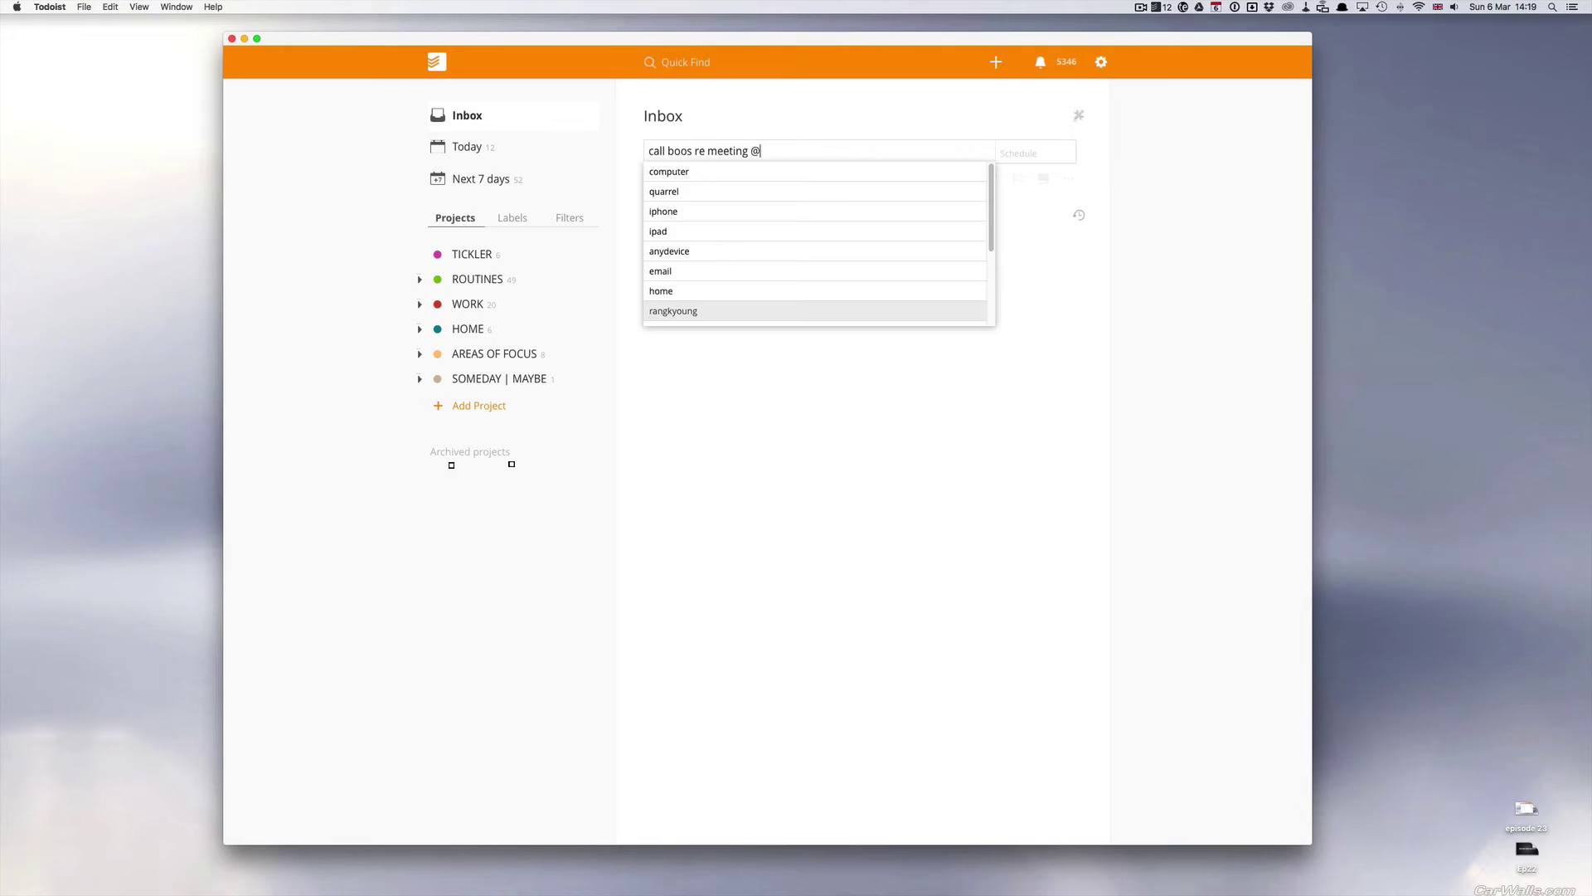
key(Return)
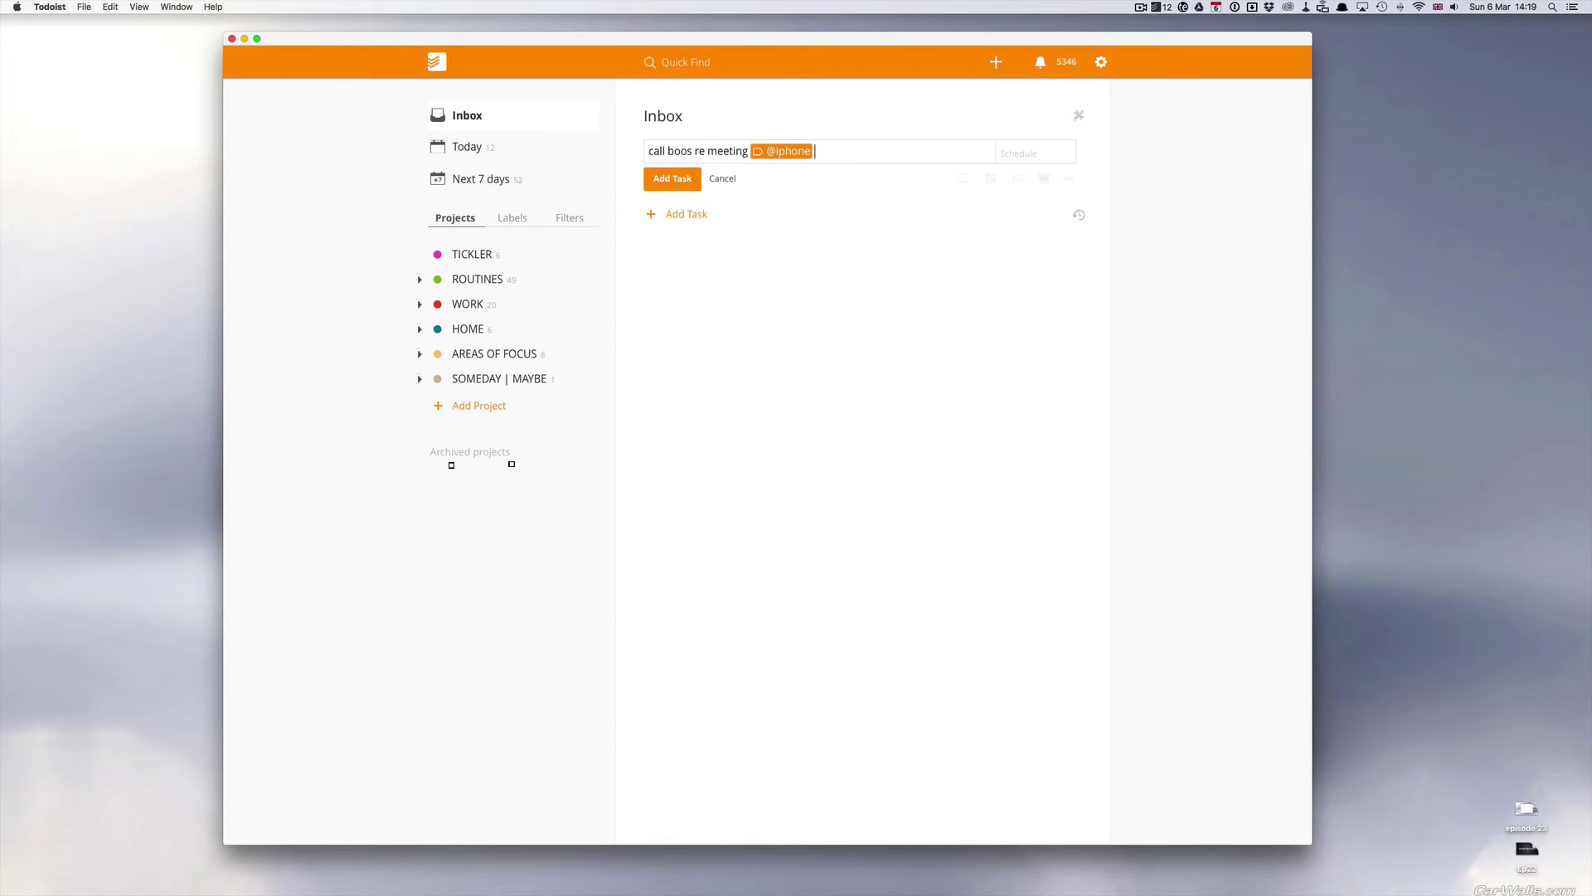
text(tomorrow)
key(BackSpace)
key(BackSpace)
key(BackSpace)
key(BackSpace)
text(rrow)
key(Return)
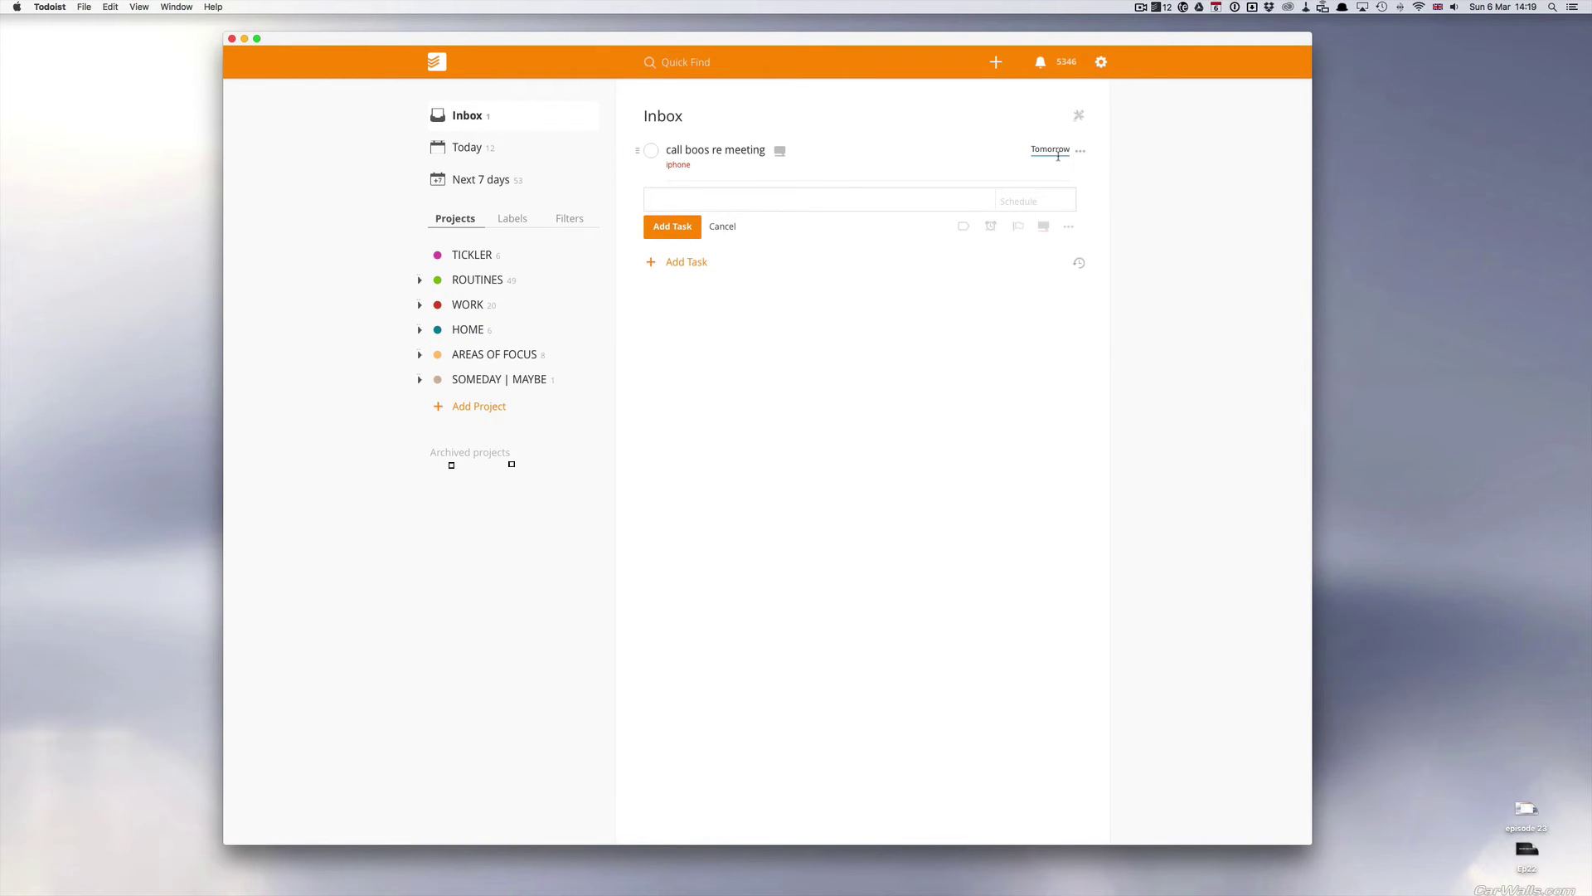
Check the reminders of the 'call boos re meeting' task without changing them
mouse_move(1076, 154)
click(1081, 152)
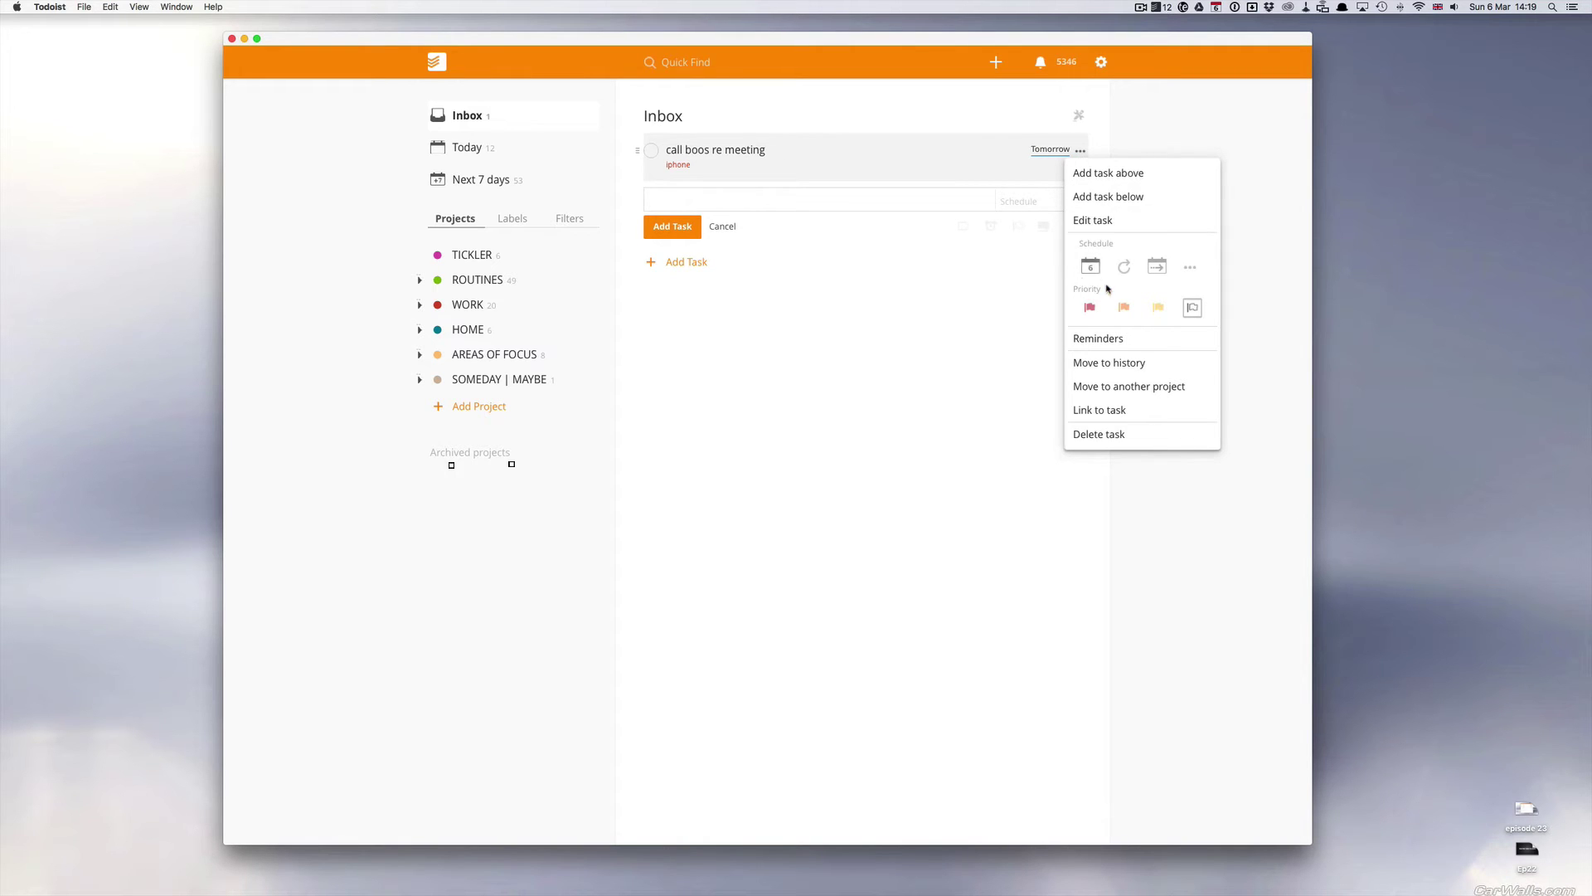
click(1108, 342)
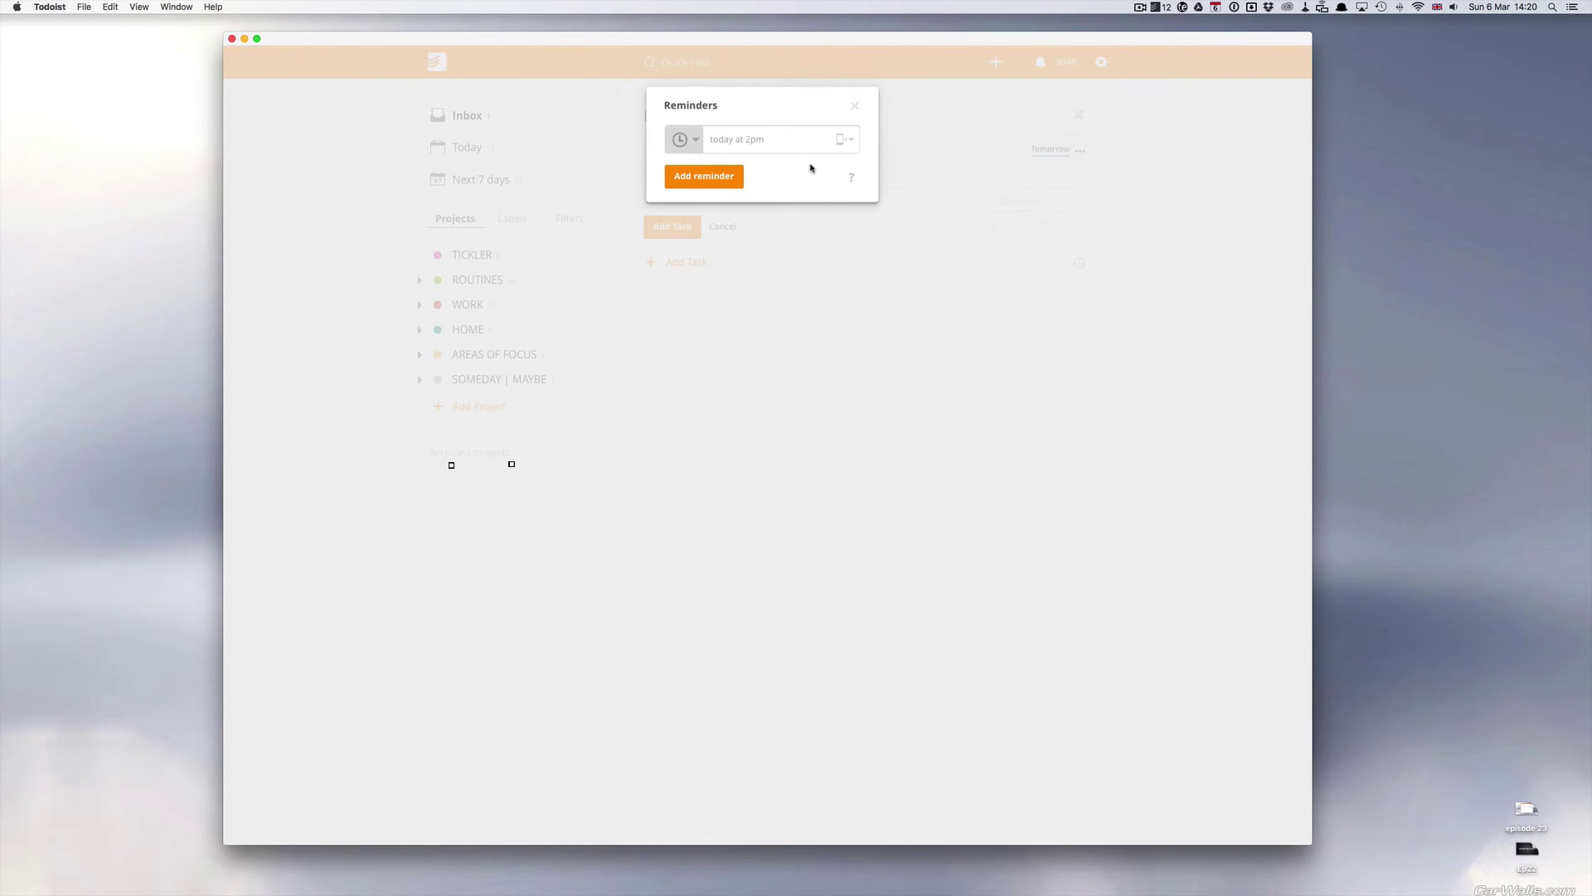
click(855, 105)
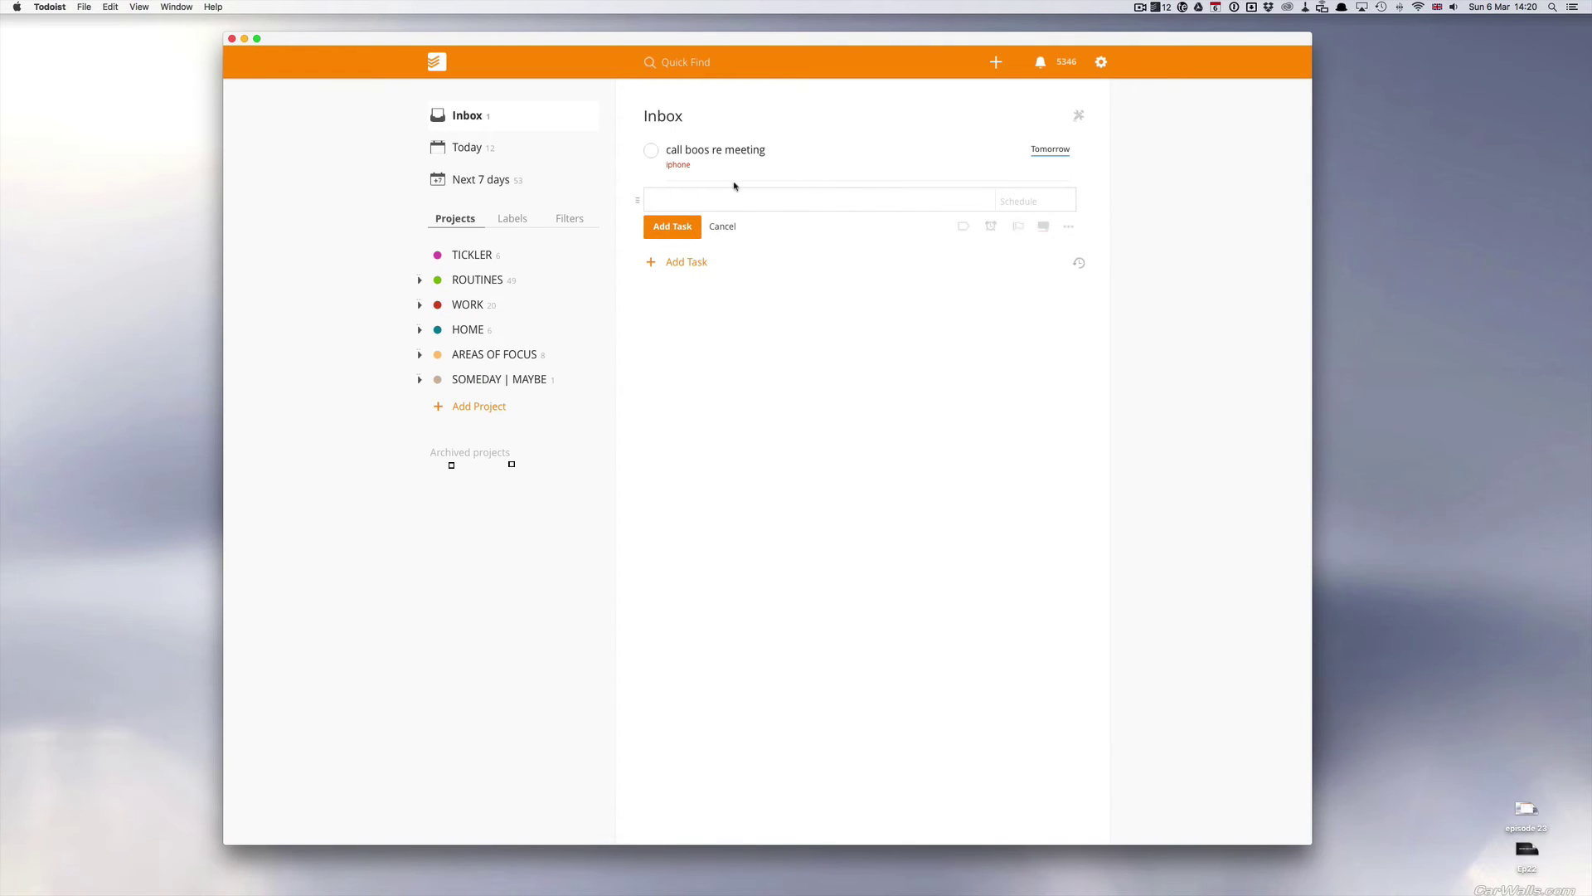
Complete the old 'call boos re meeting' task and add 'Call boss' due tomorrow at 8am
click(743, 152)
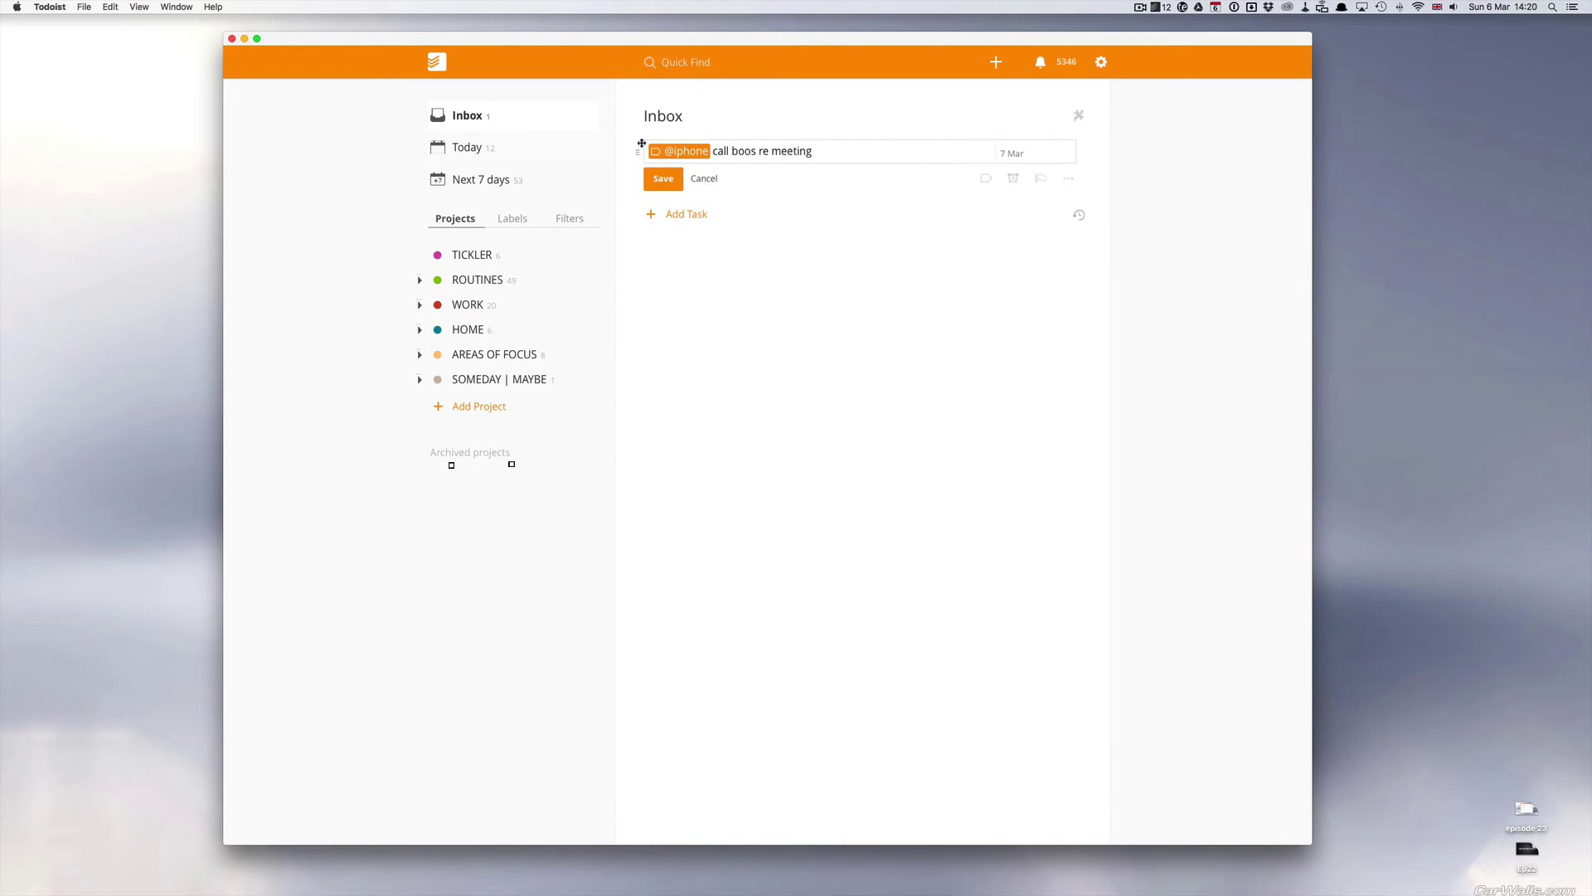
click(701, 179)
click(652, 153)
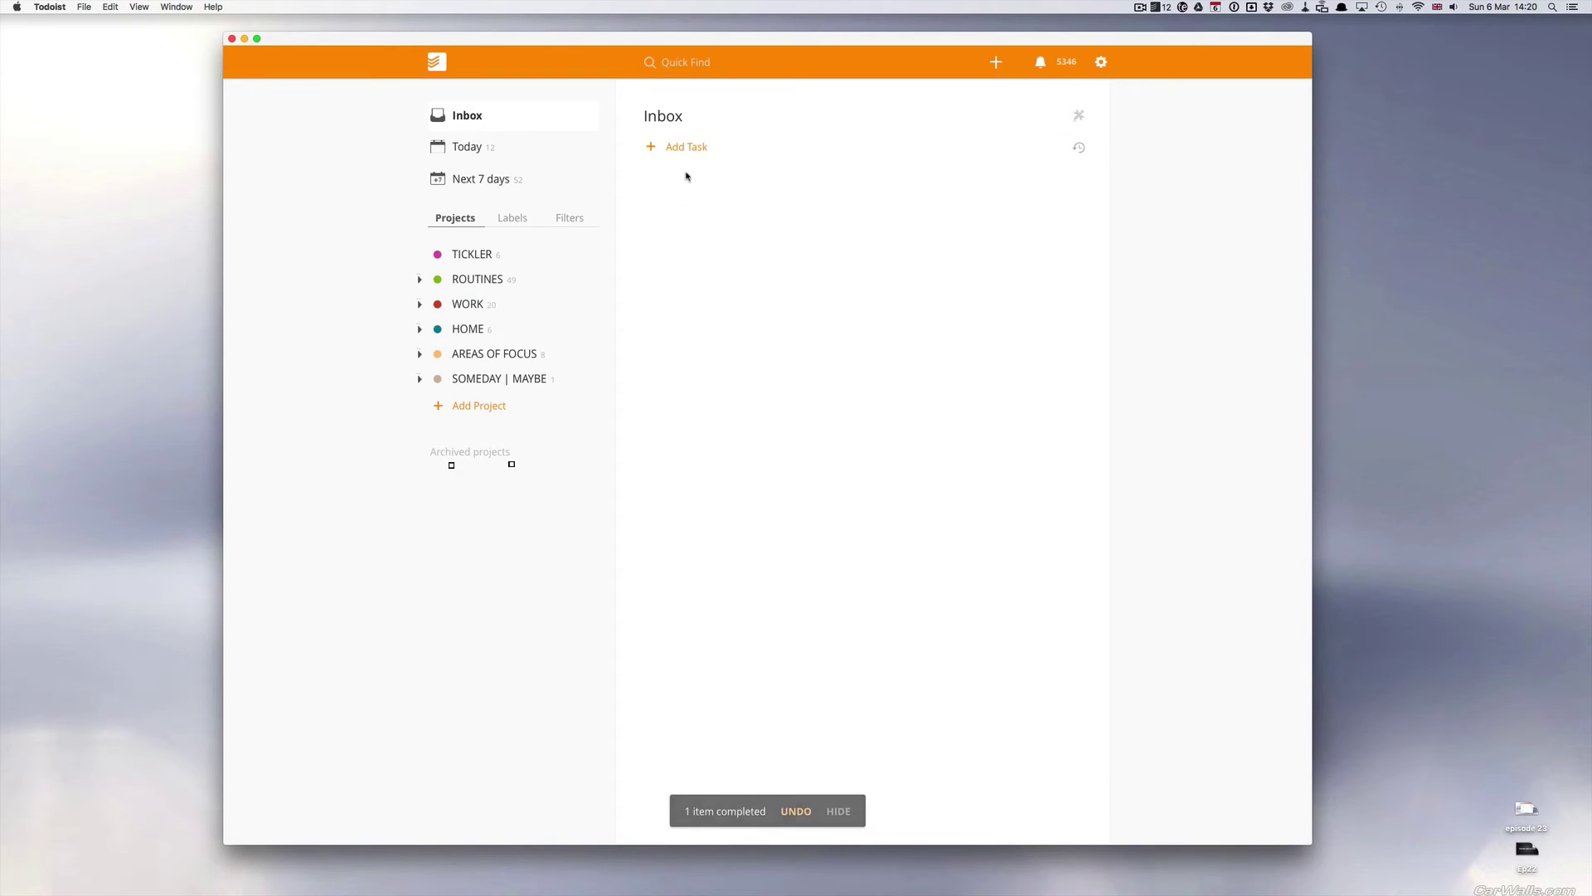
click(699, 148)
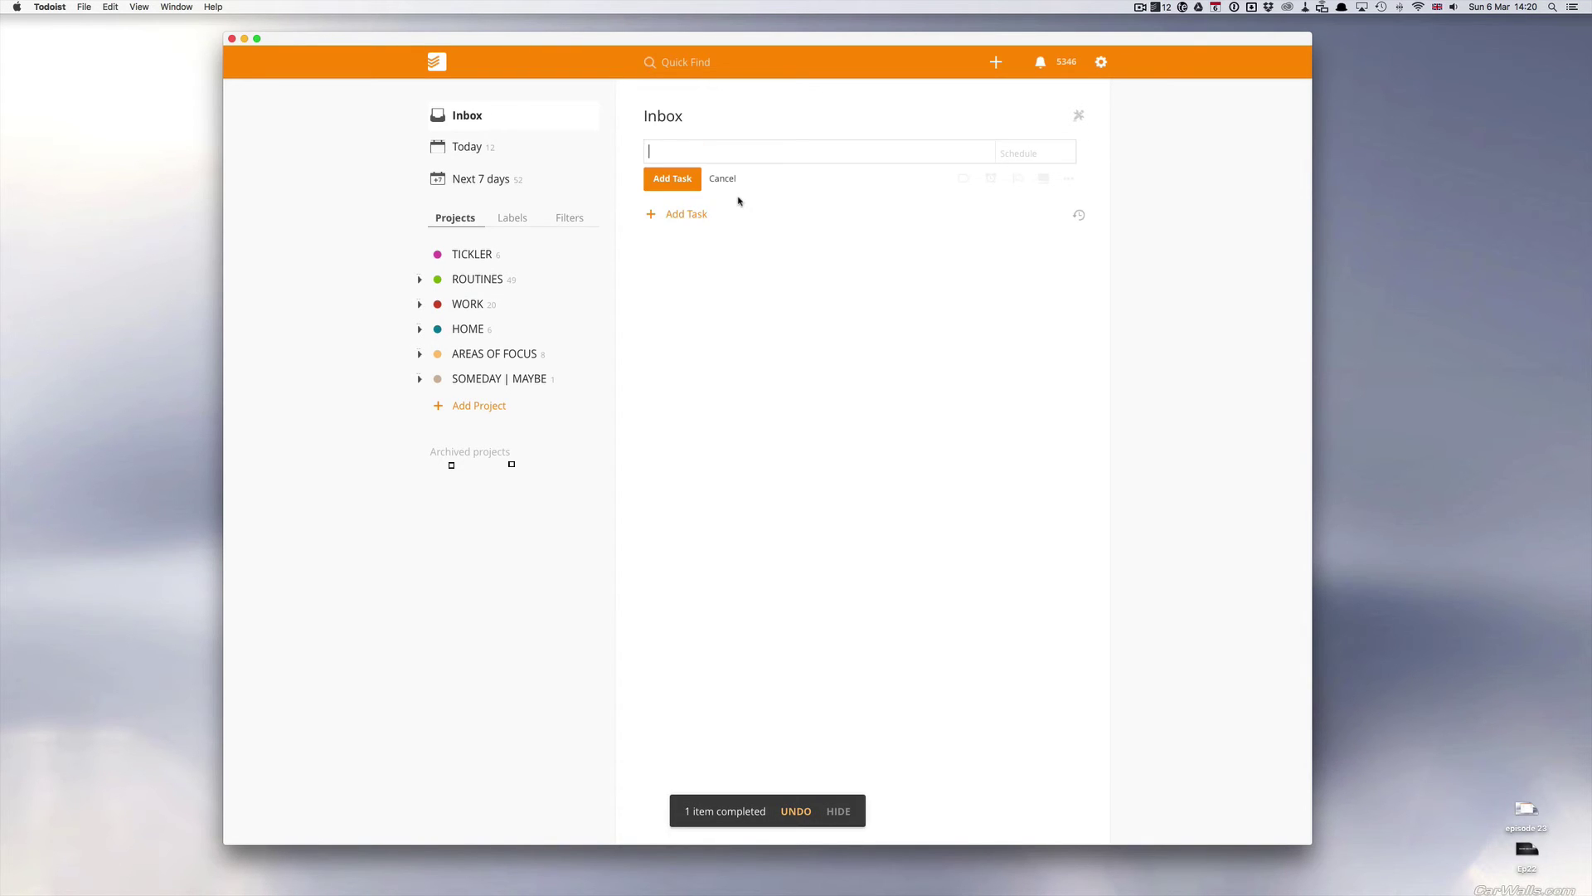
text(Call boss tomorrow at 8a)
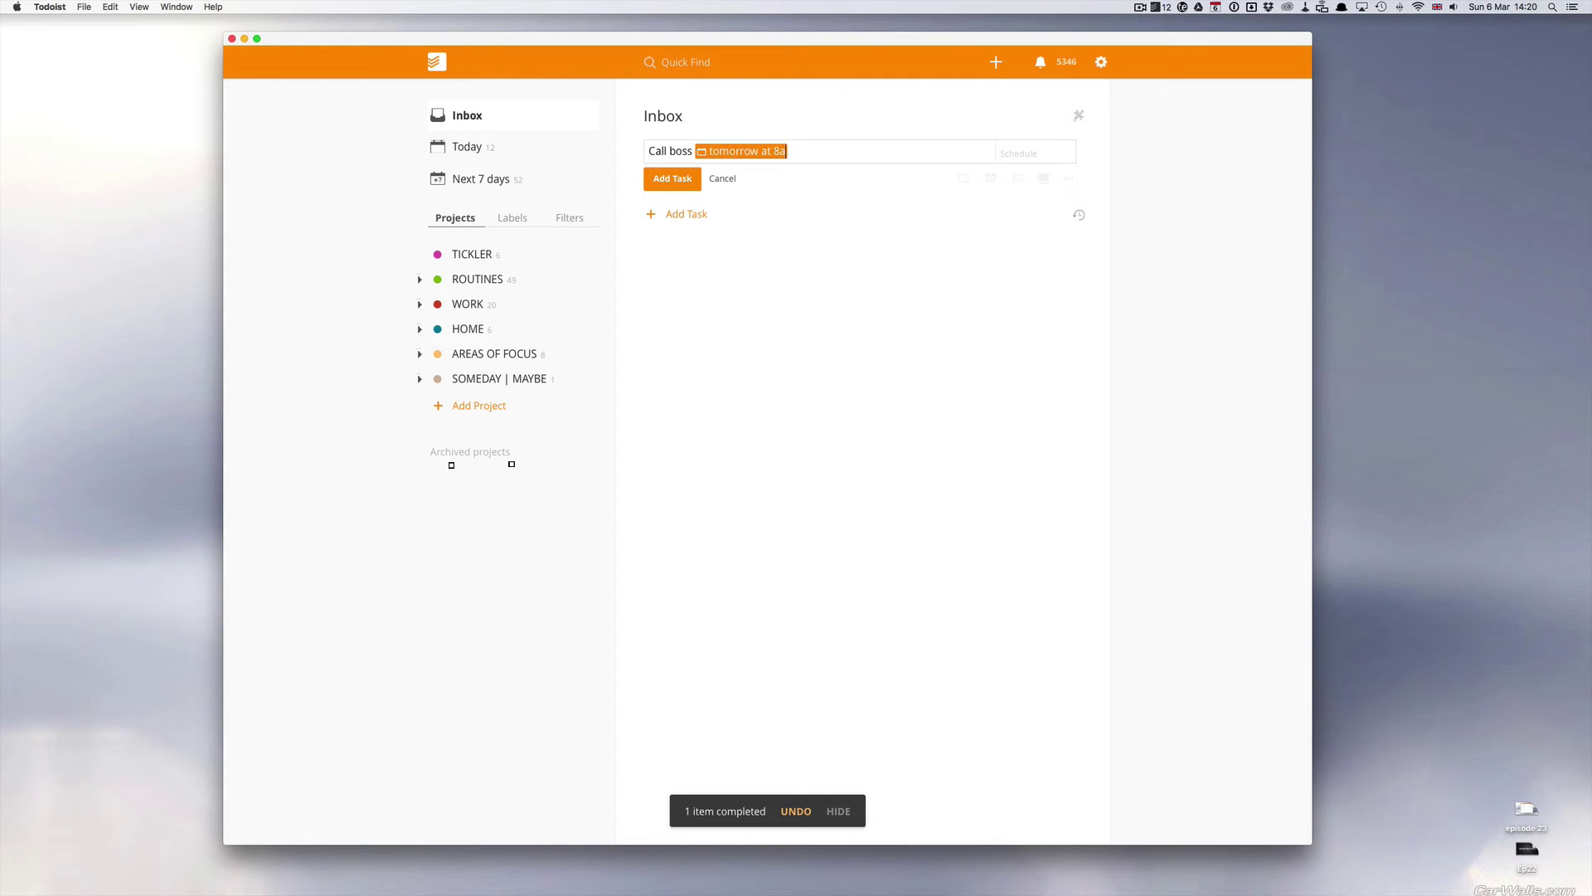
text(m)
key(Return)
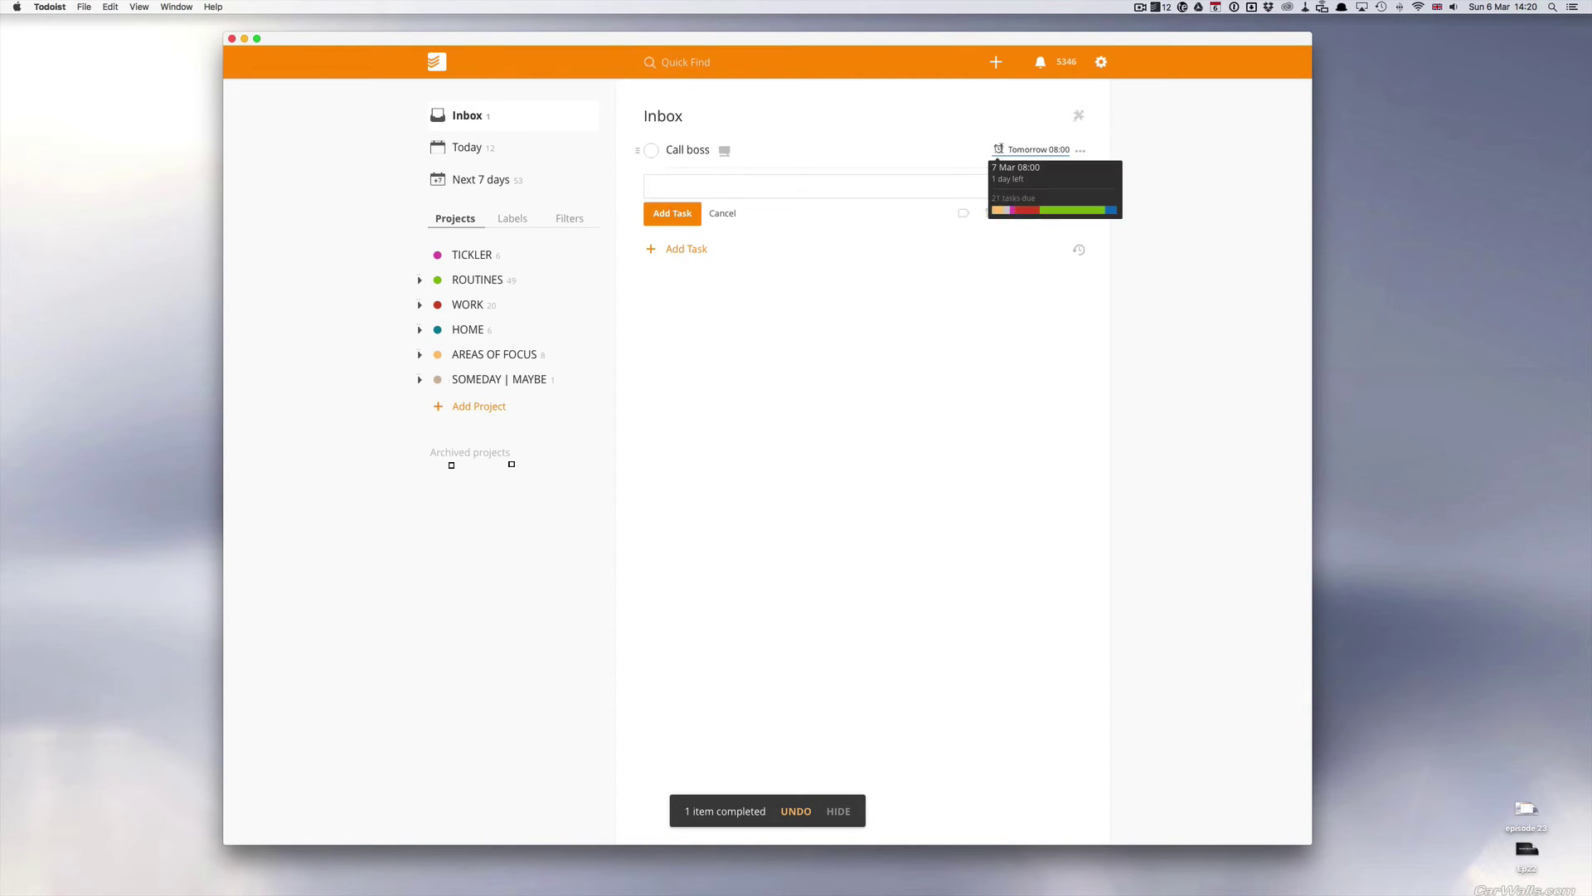
Give Call boss a single push-notification reminder 10 minutes before its due time
click(1079, 150)
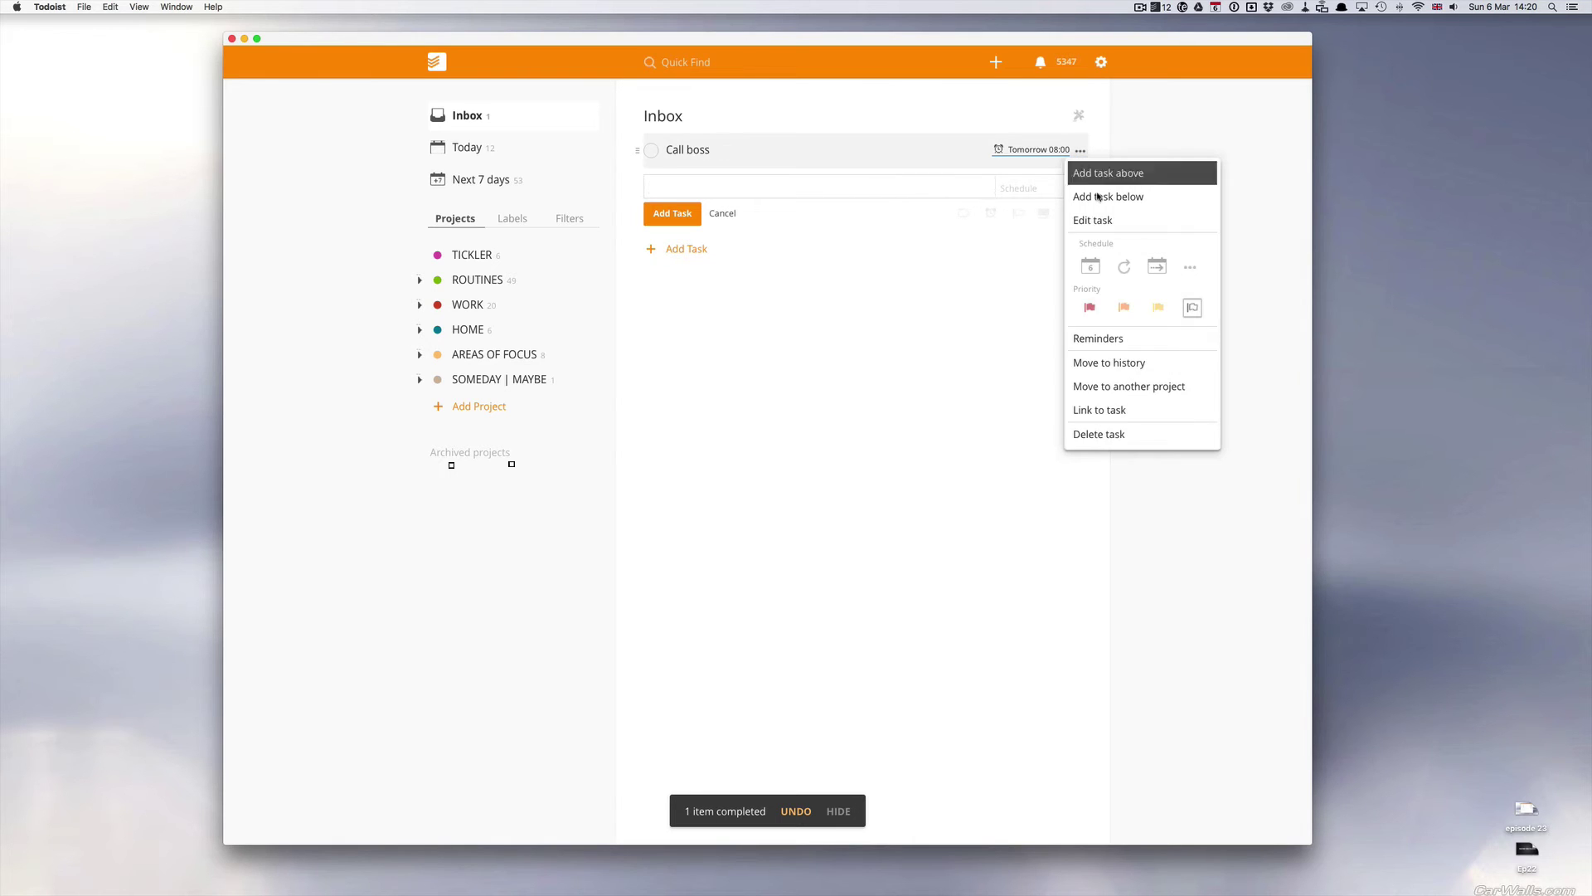
click(1106, 338)
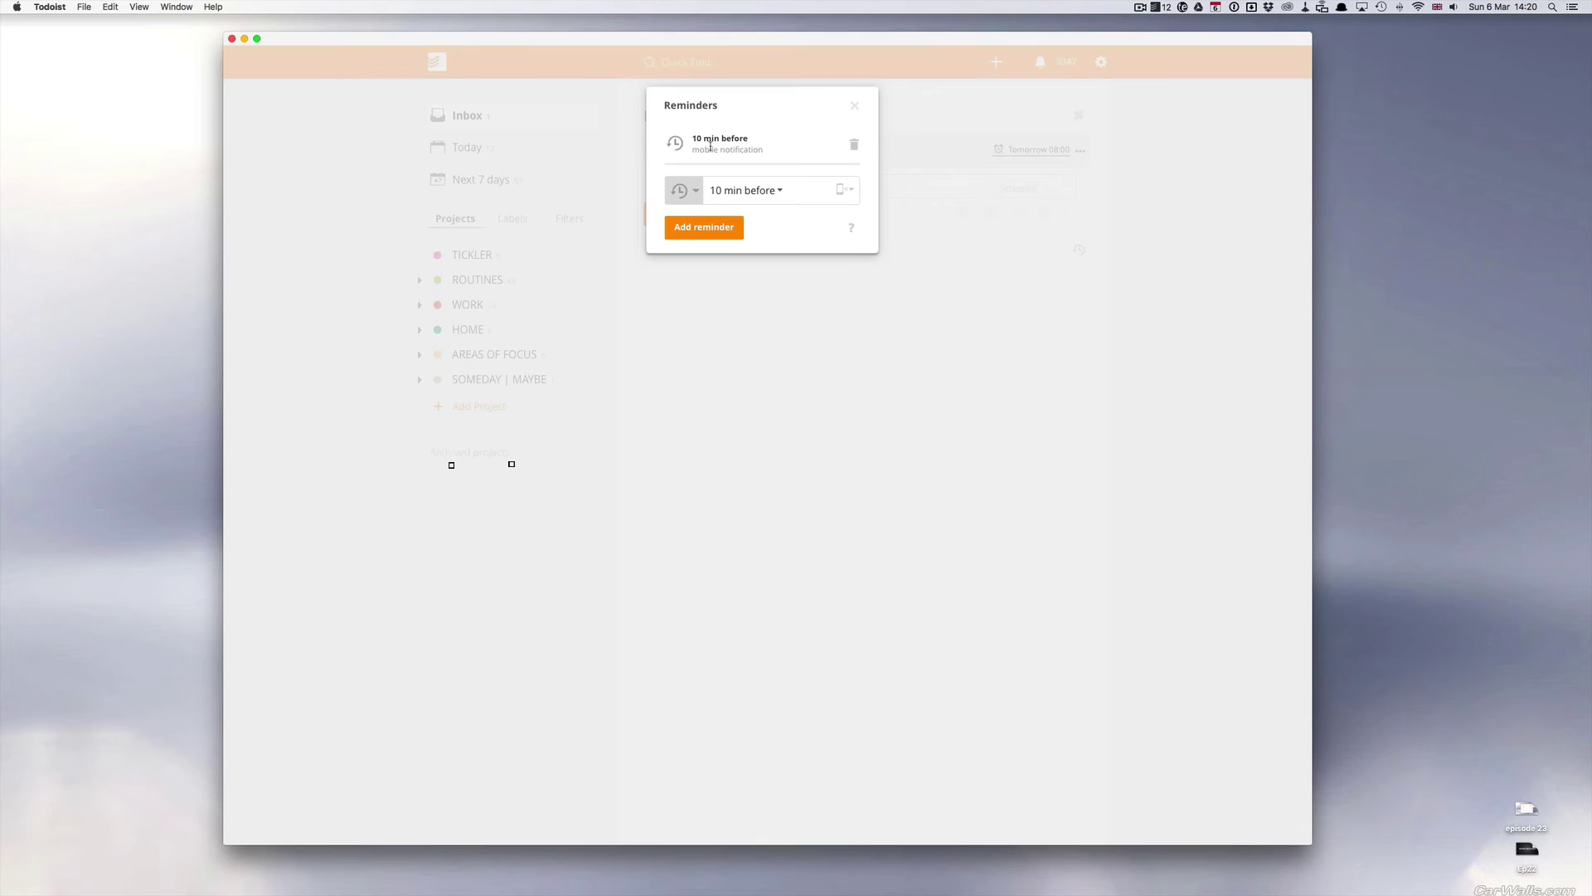
click(854, 190)
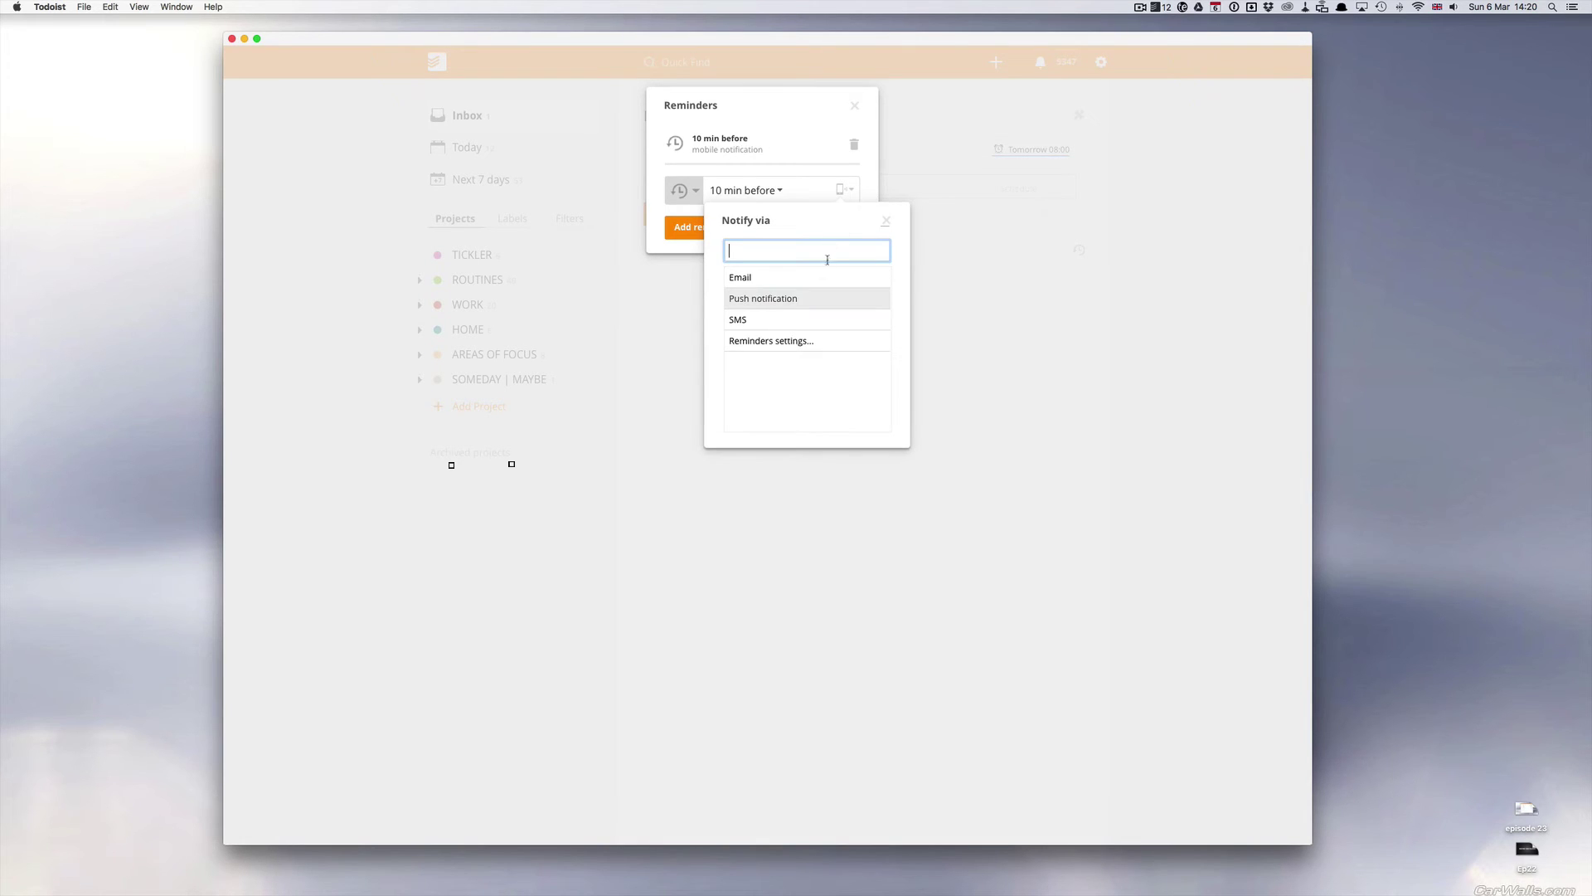
click(793, 300)
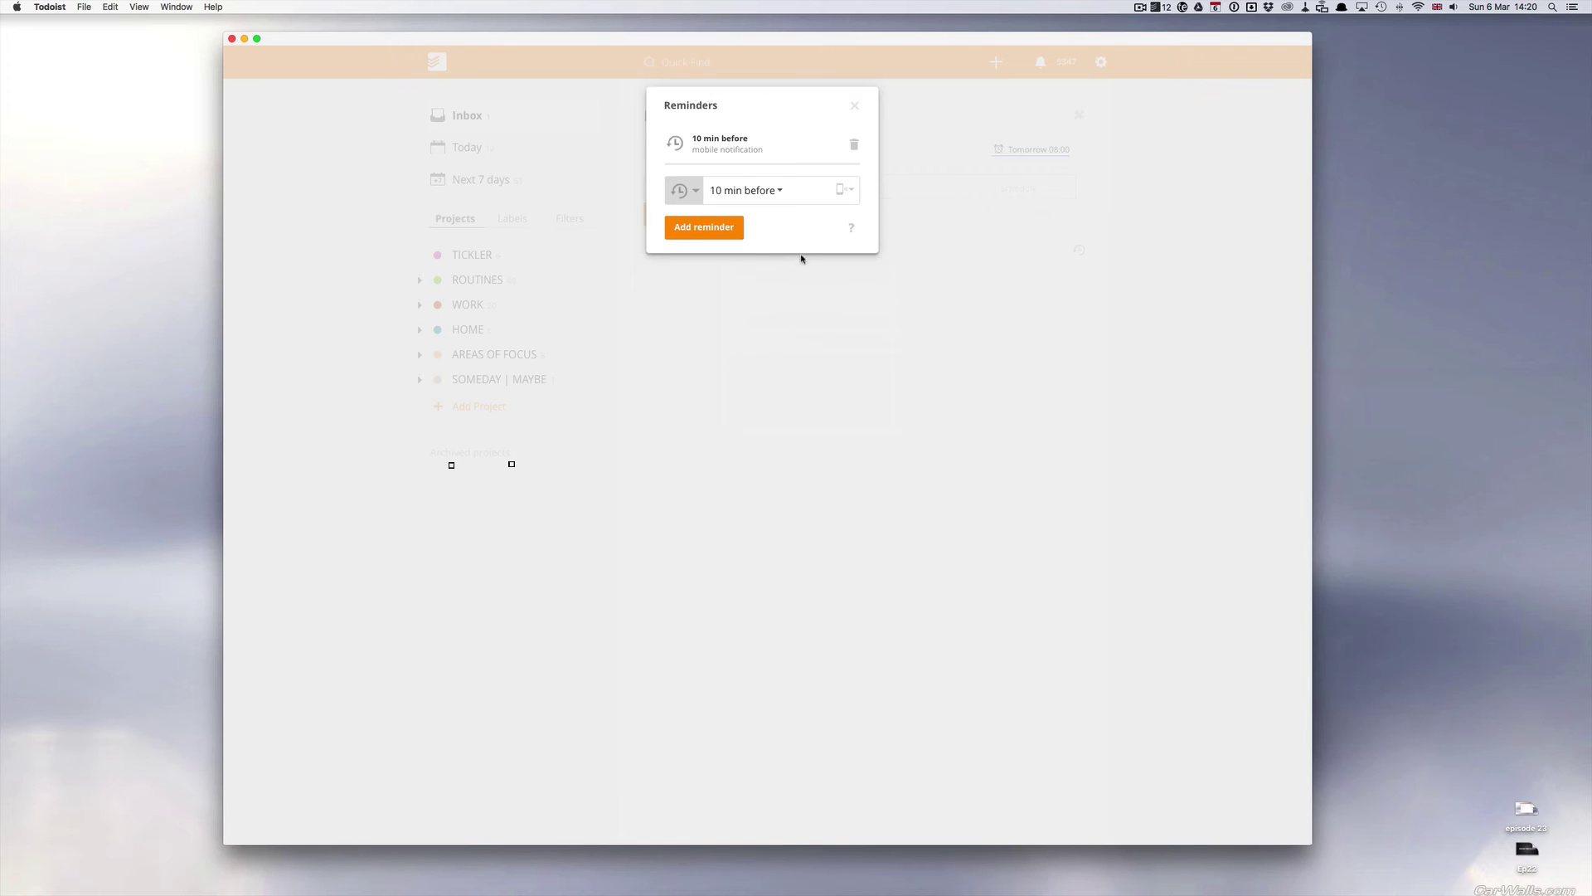
click(685, 233)
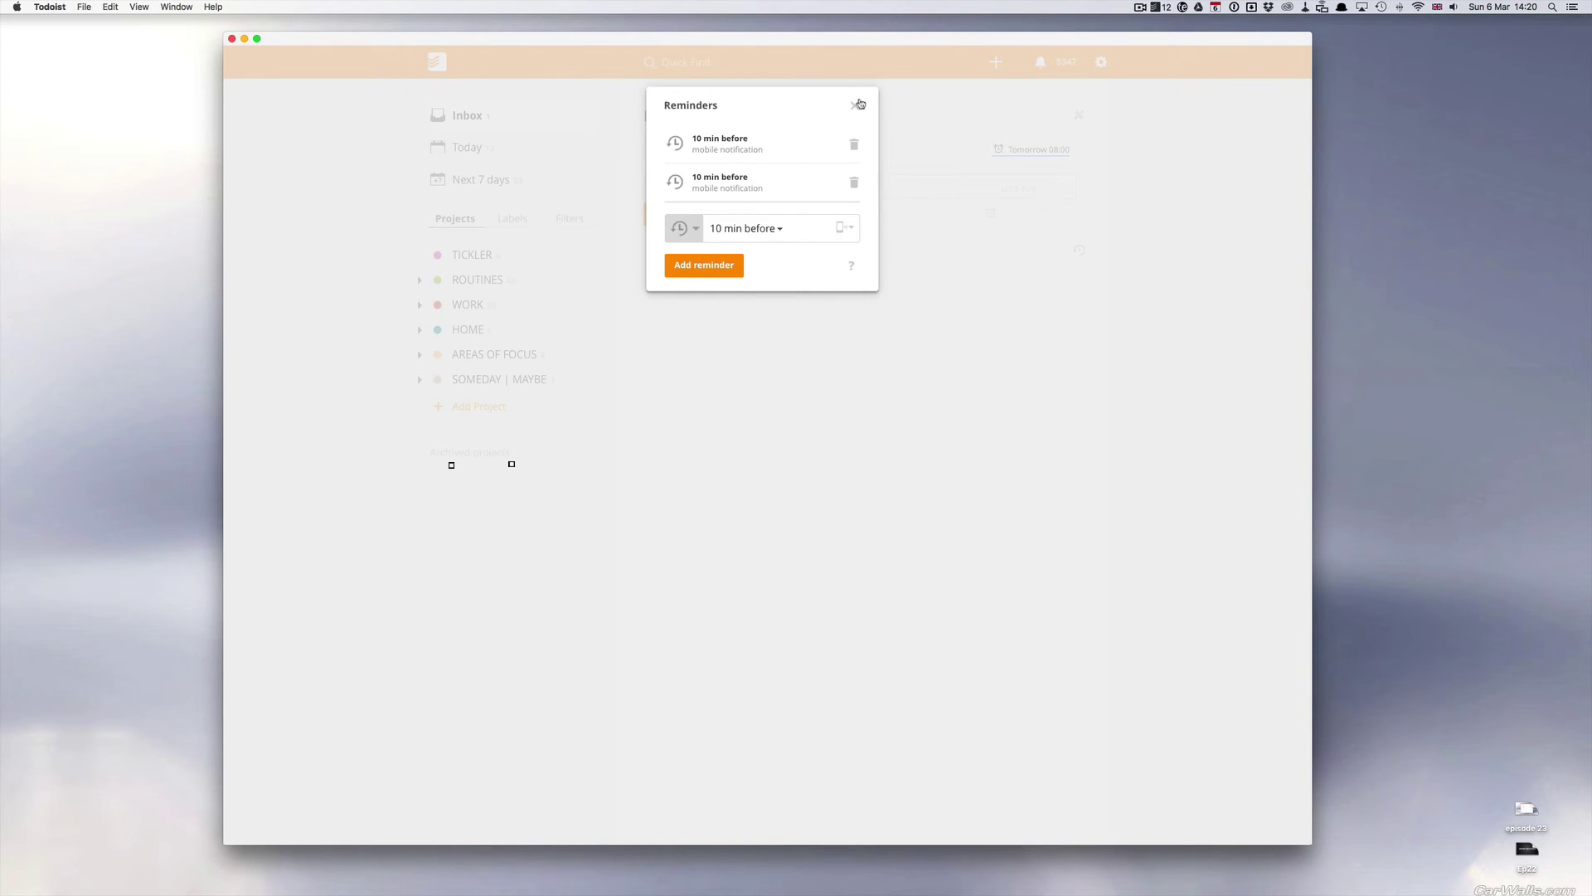
click(855, 183)
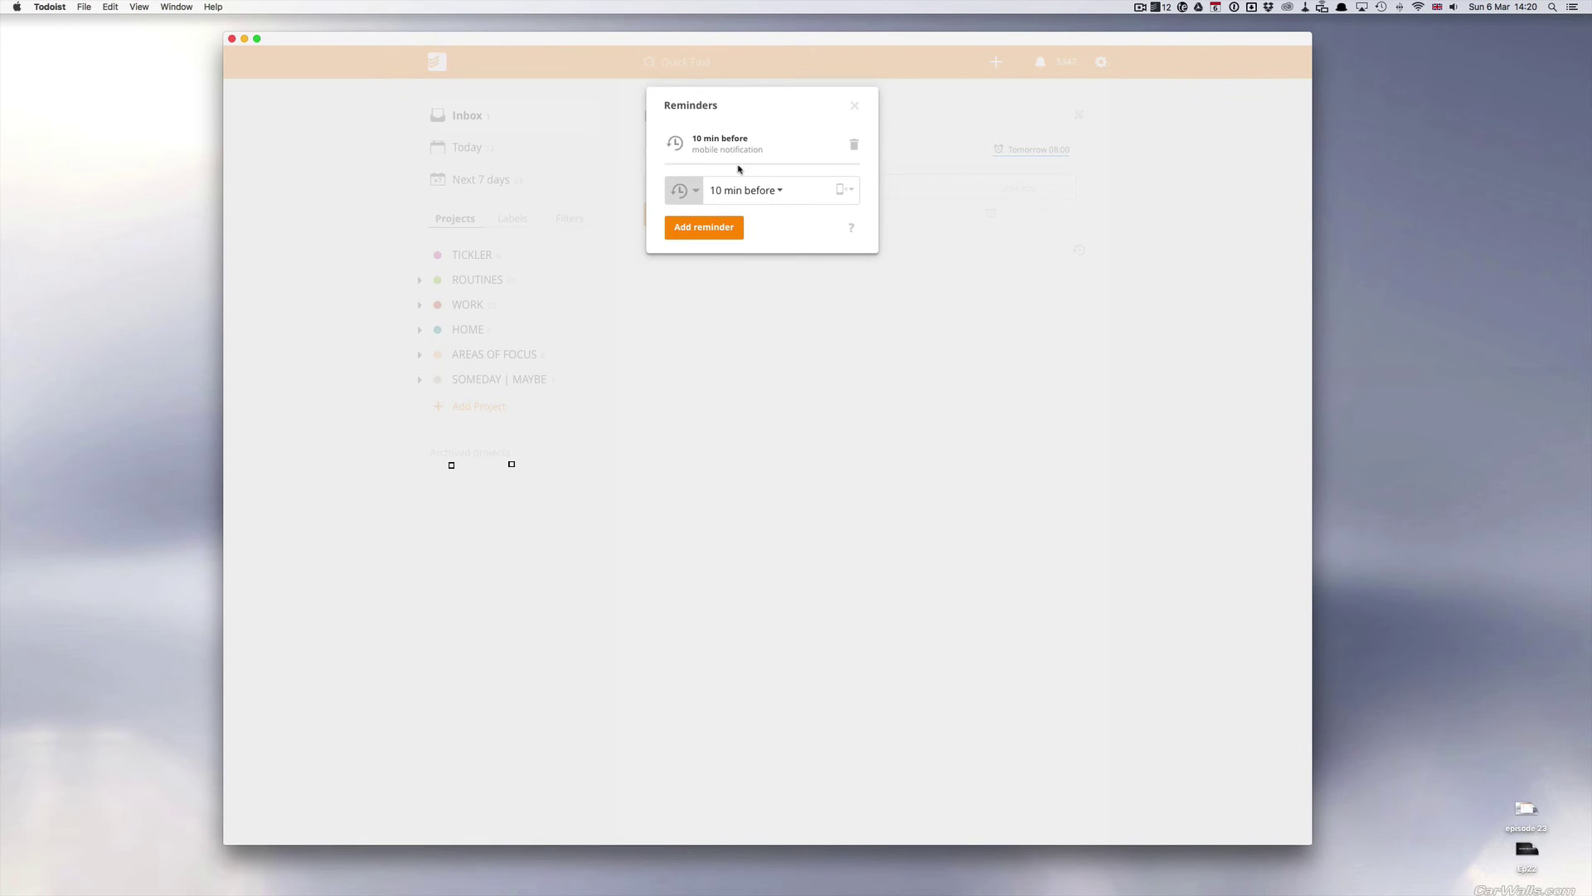
click(855, 106)
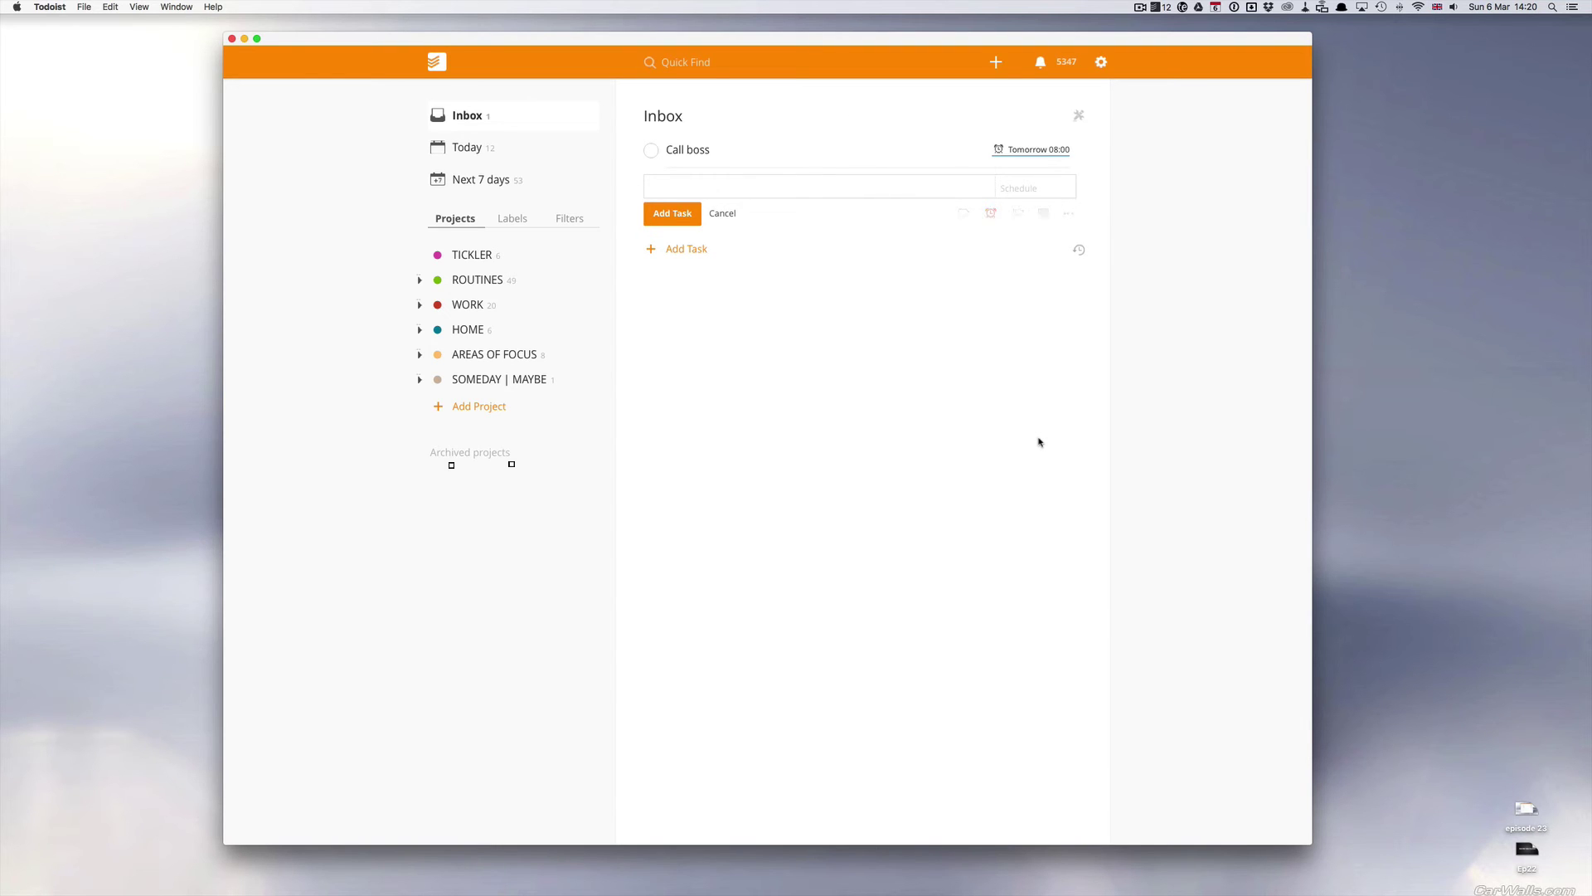
mouse_move(998, 147)
Expand ROUTINES and view the WEEKLY project's recurring tasks, including Send MAL booking sheet
click(727, 215)
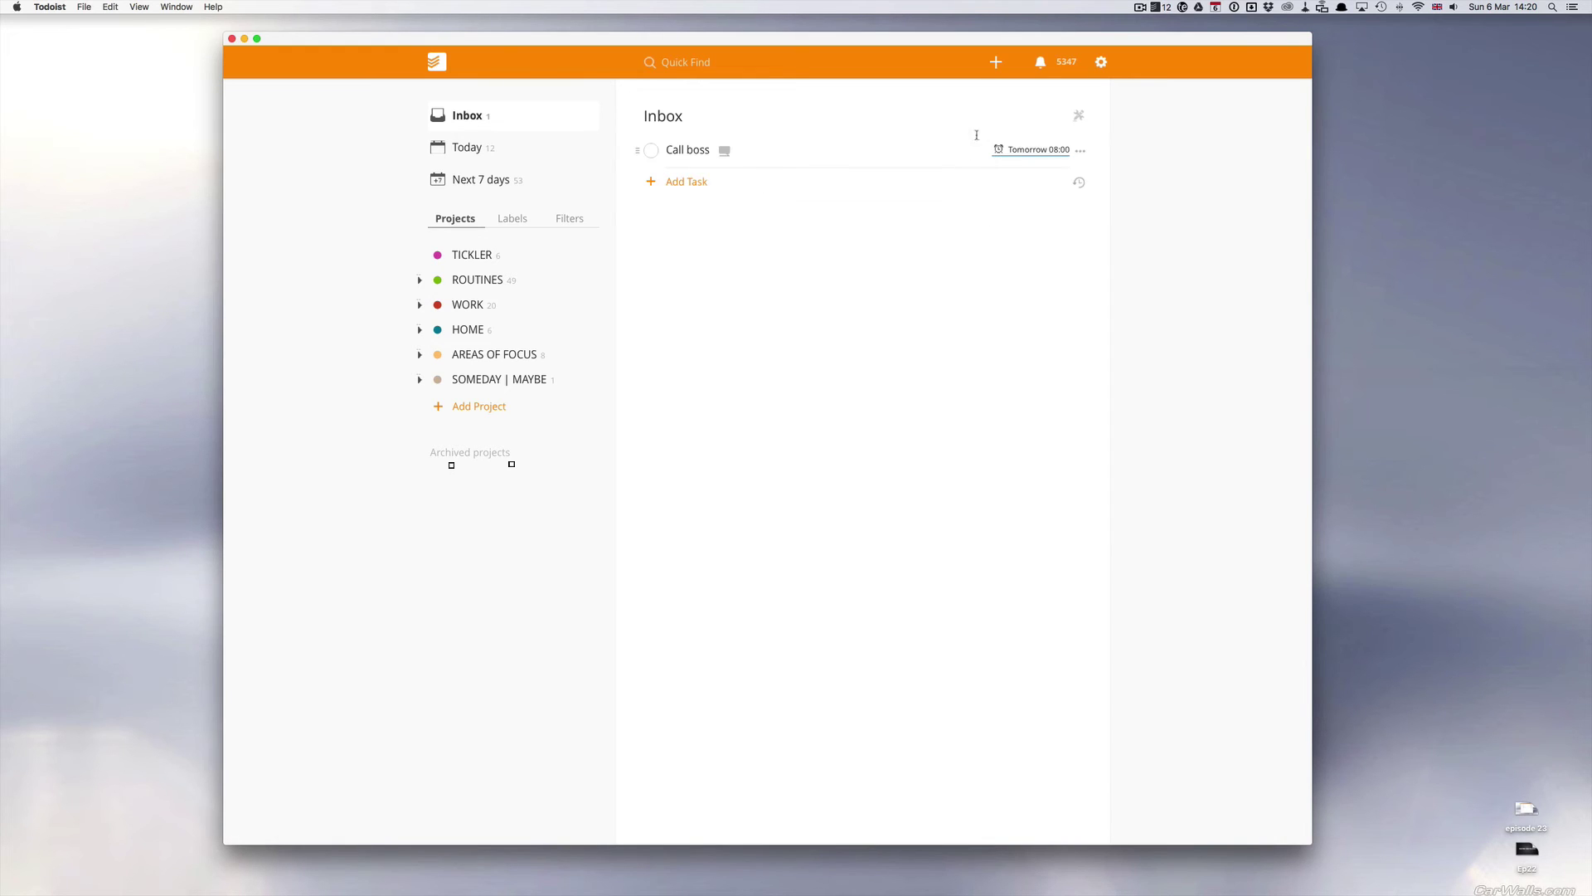
mouse_move(999, 149)
click(419, 281)
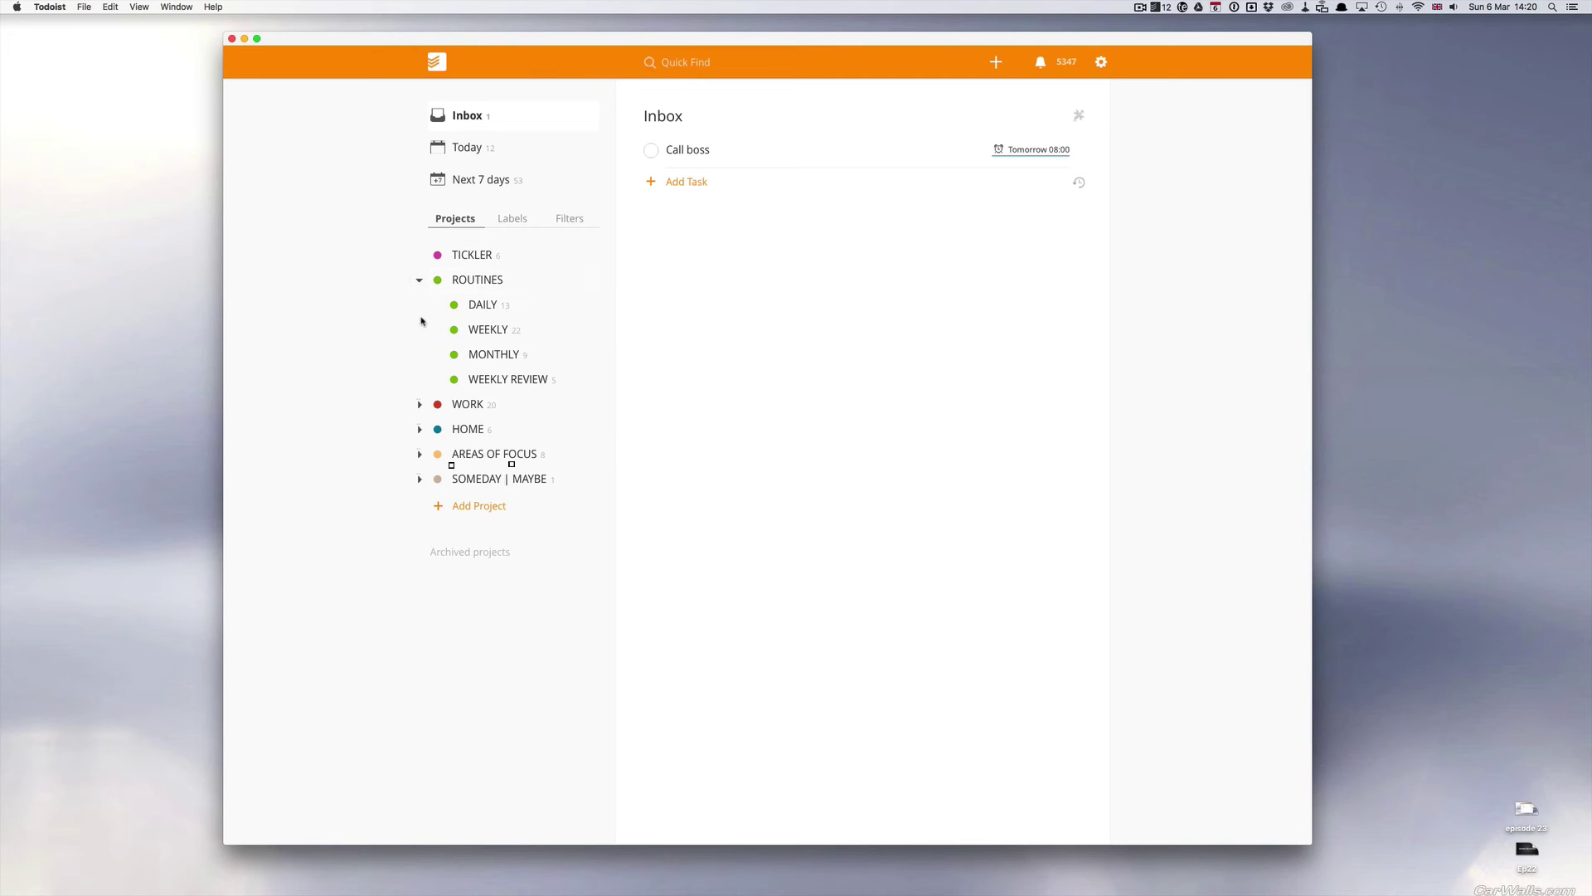
click(491, 335)
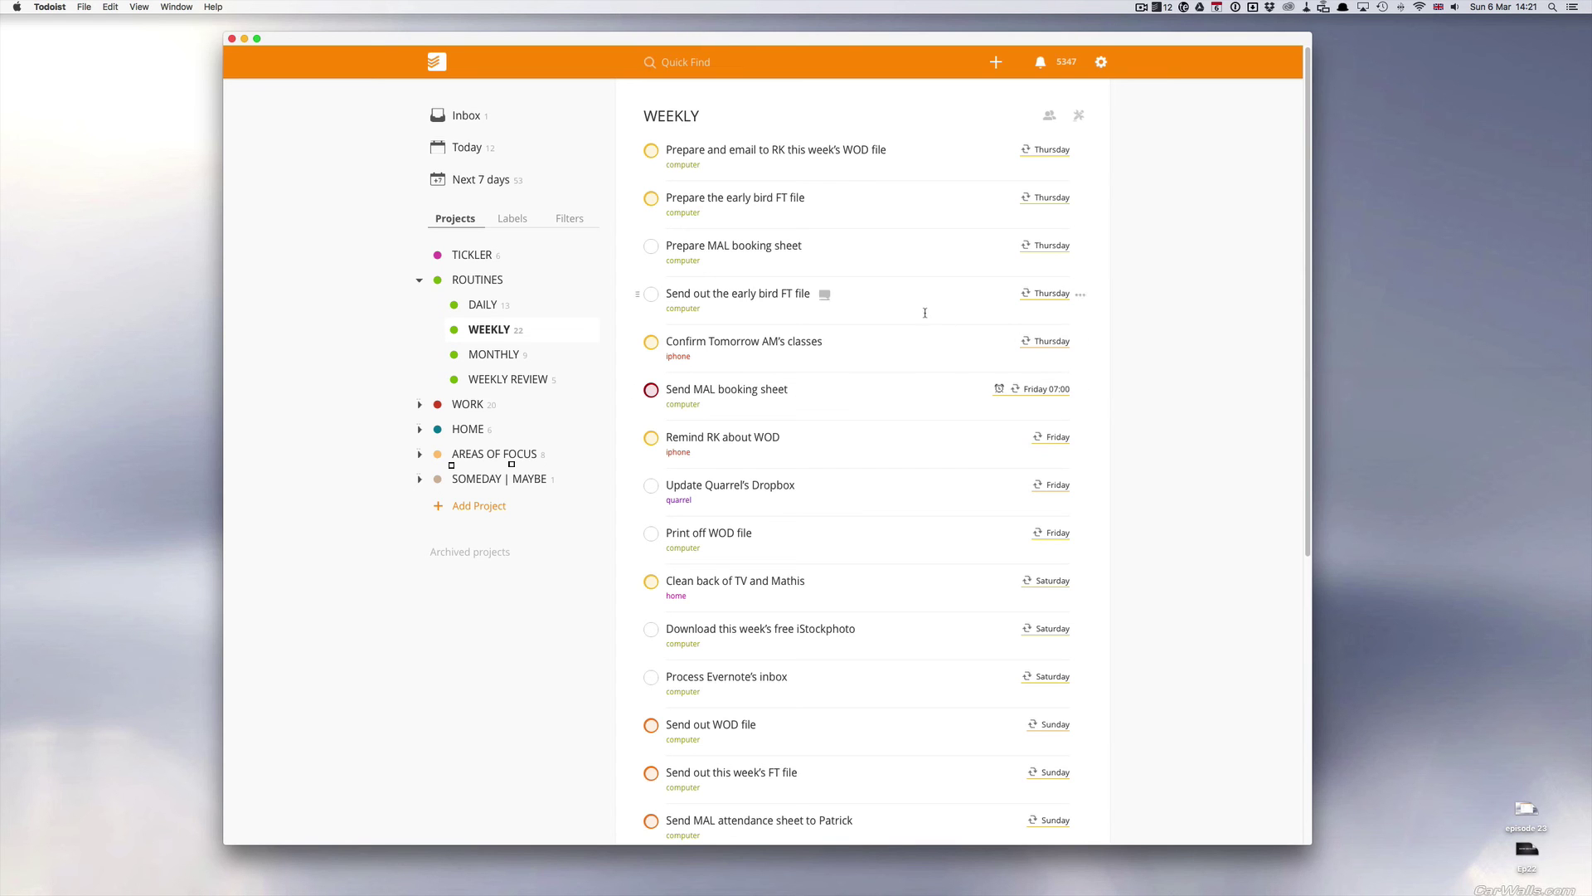
scroll(925, 311, down, 10)
scroll(924, 313, up, 10)
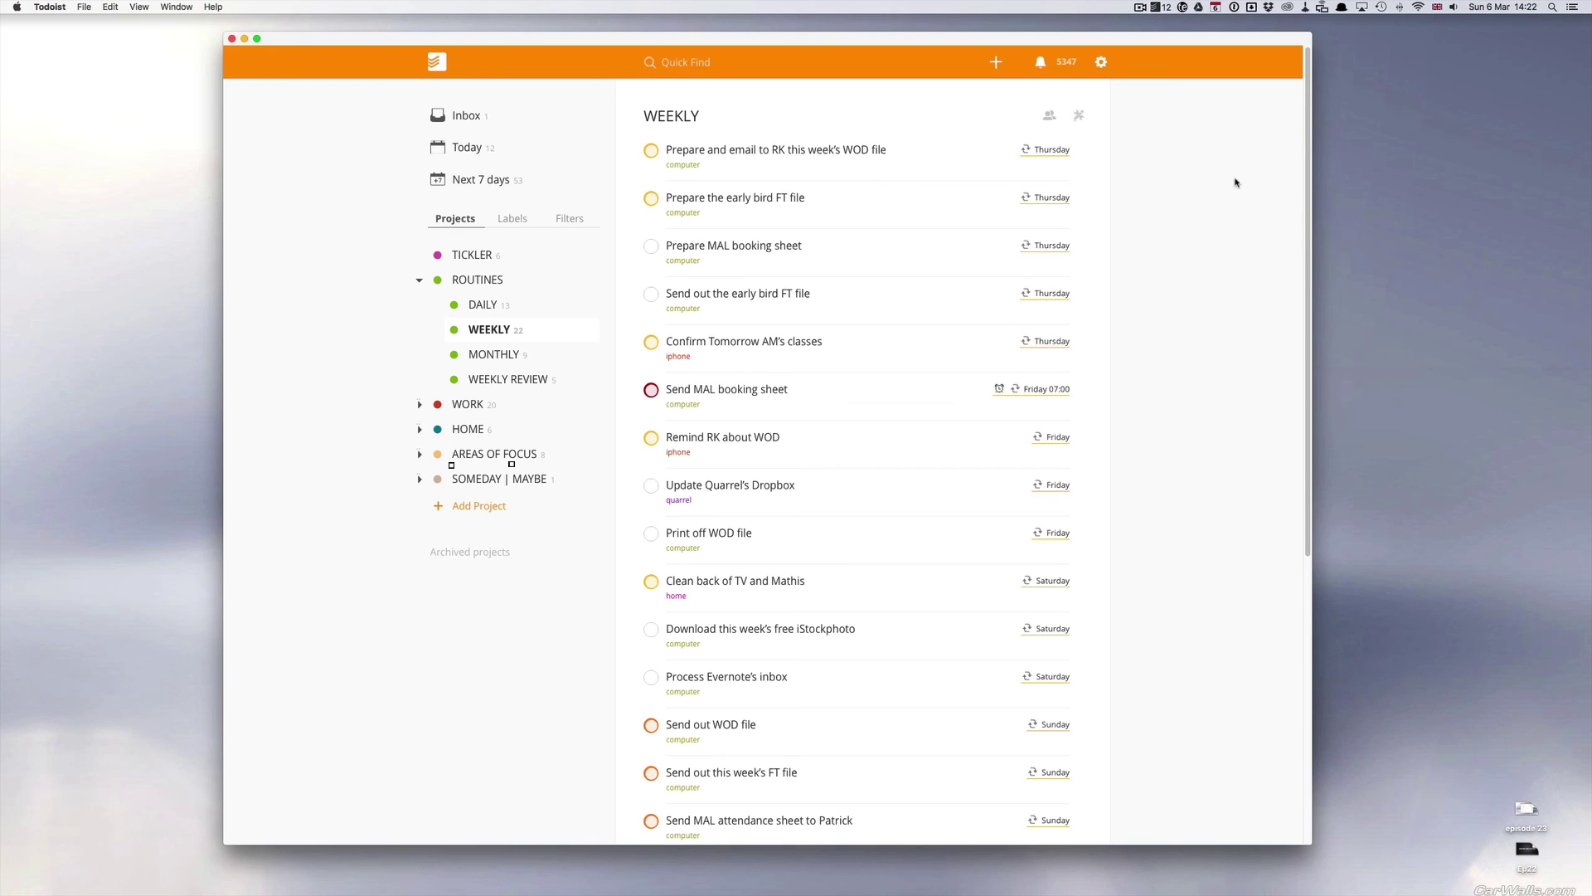
Return to the Inbox showing the Call boss task due Tomorrow 08:00
click(465, 118)
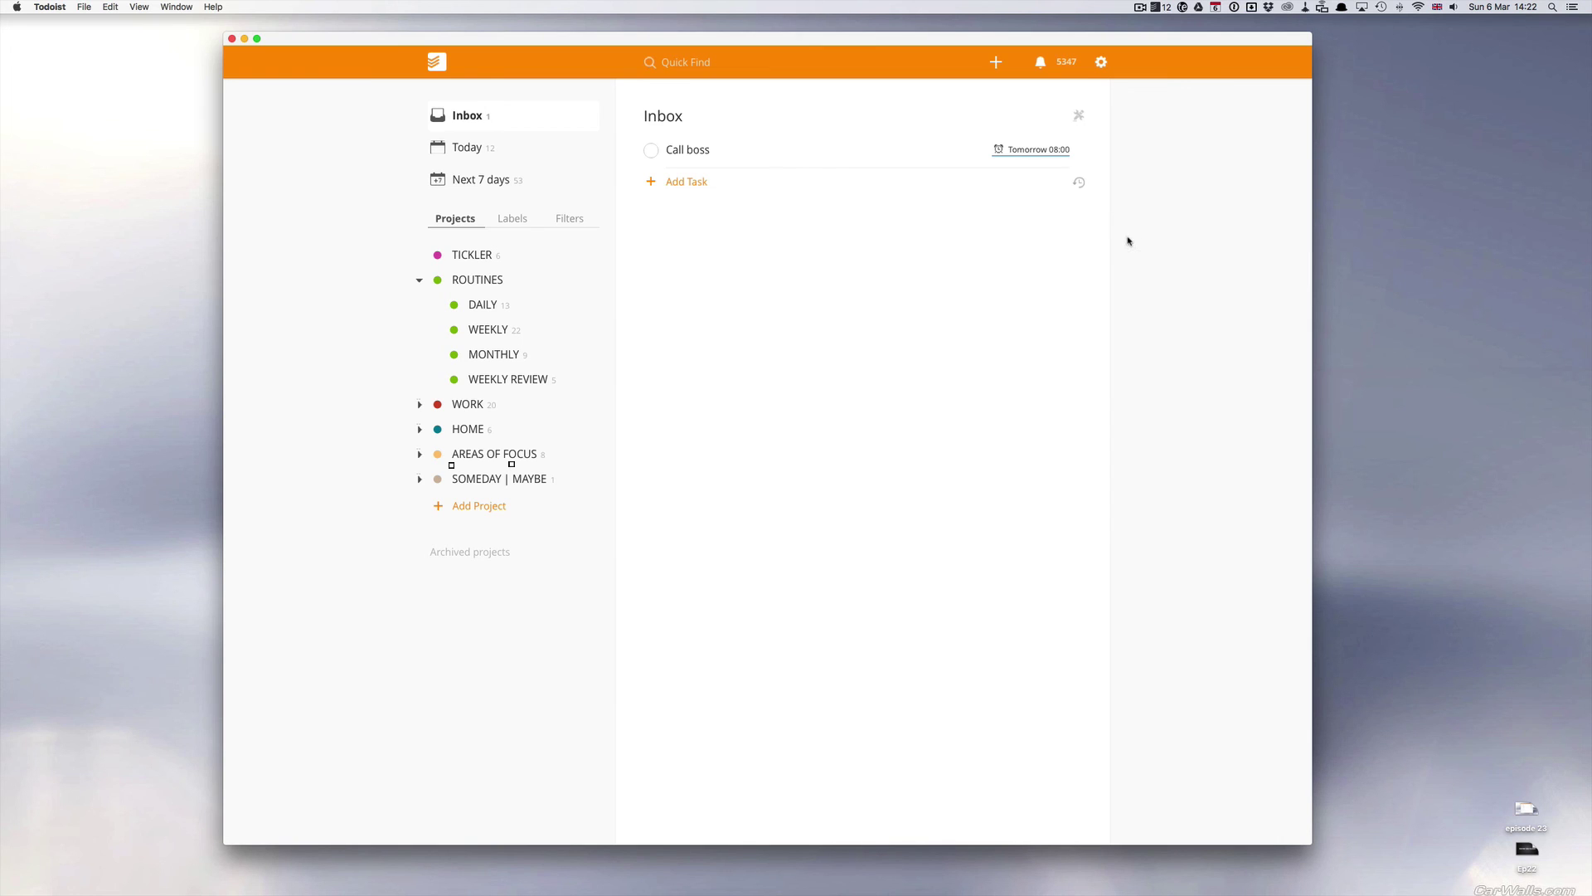